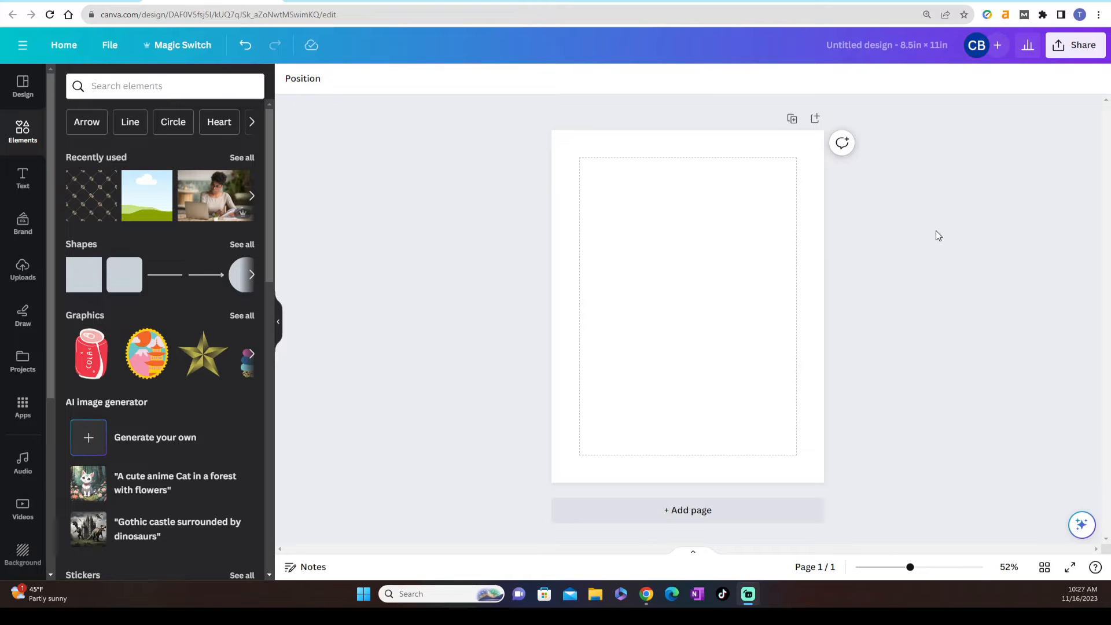
Add a second blank page to the design and return to page 1
{"action": "left_click", "coordinate": [627, 520]}
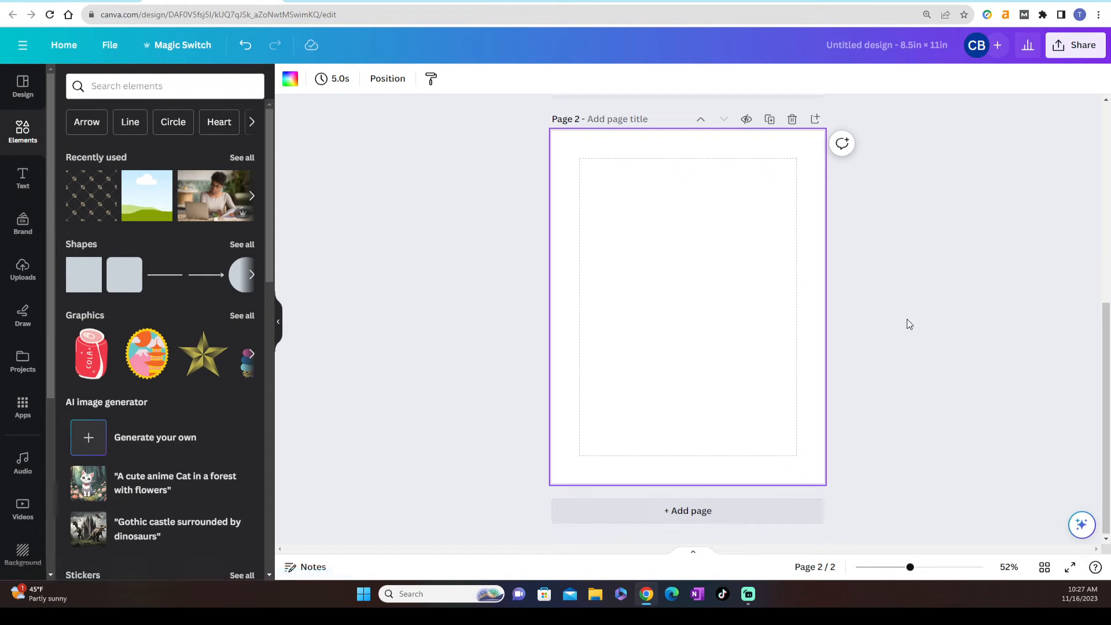
{"action": "scroll", "coordinate": [911, 323], "scroll_direction": "up", "scroll_amount": 3}
{"action": "scroll", "coordinate": [912, 323], "scroll_direction": "up", "scroll_amount": 3}
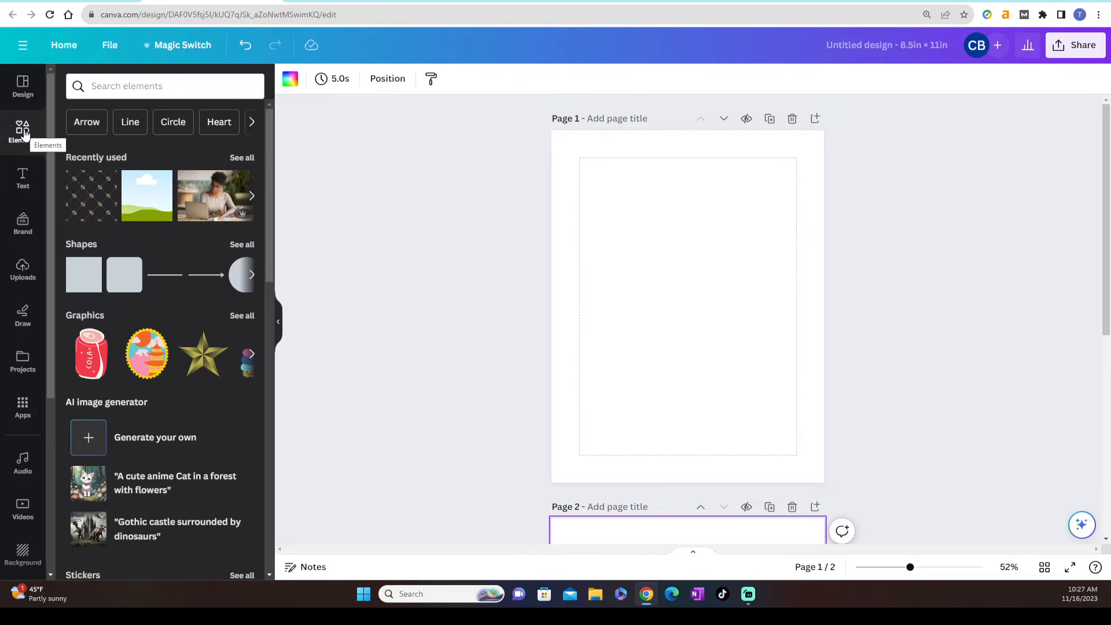
Add the single-image grid so that it fills the whole of page 1
{"action": "scroll", "coordinate": [134, 294], "scroll_direction": "down", "scroll_amount": 7}
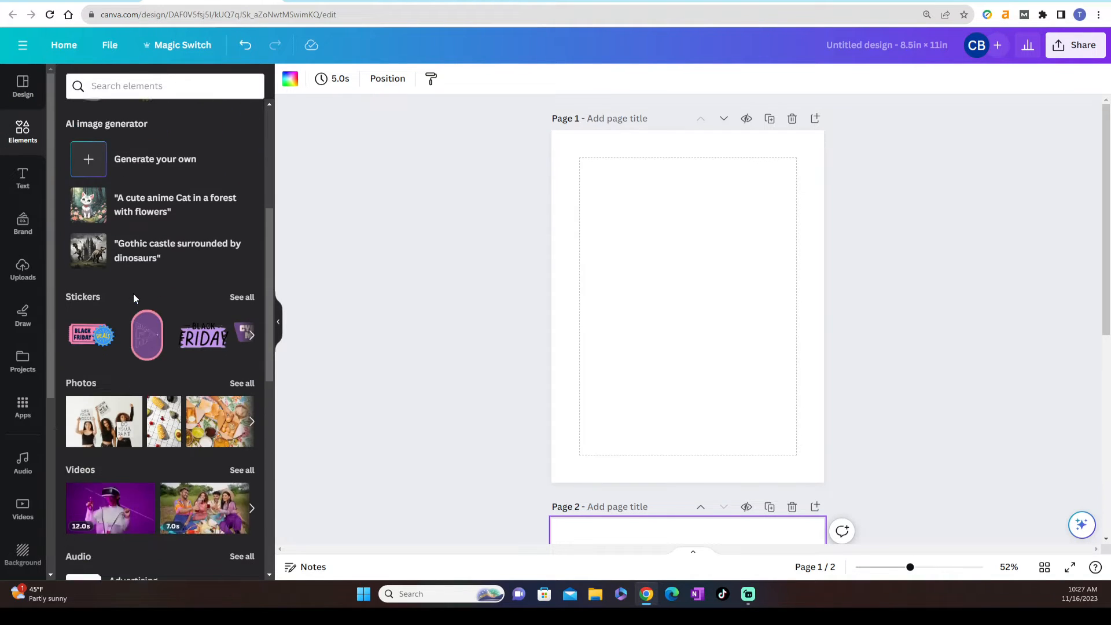
{"action": "scroll", "coordinate": [133, 298], "scroll_direction": "down", "scroll_amount": 7}
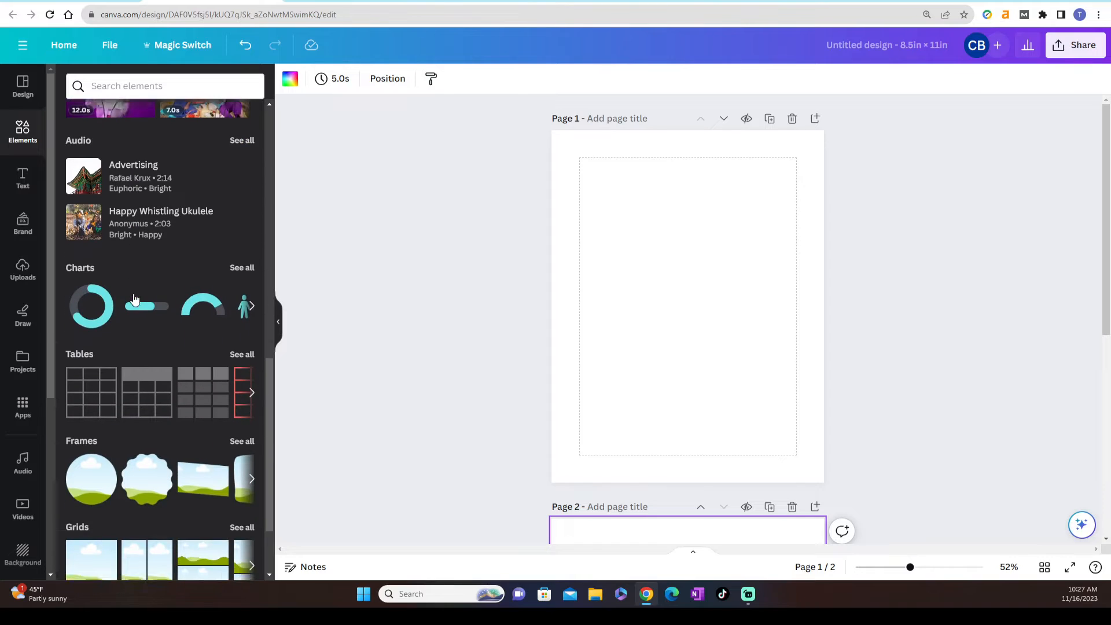
{"action": "scroll", "coordinate": [134, 298], "scroll_direction": "down", "scroll_amount": 1}
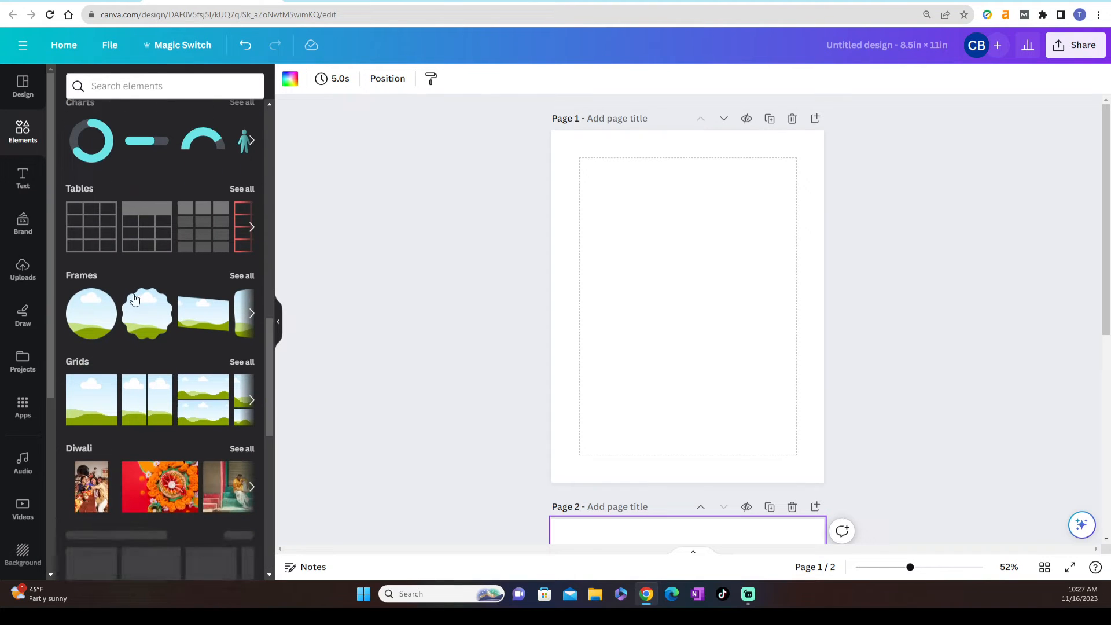
{"action": "left_click", "coordinate": [83, 407]}
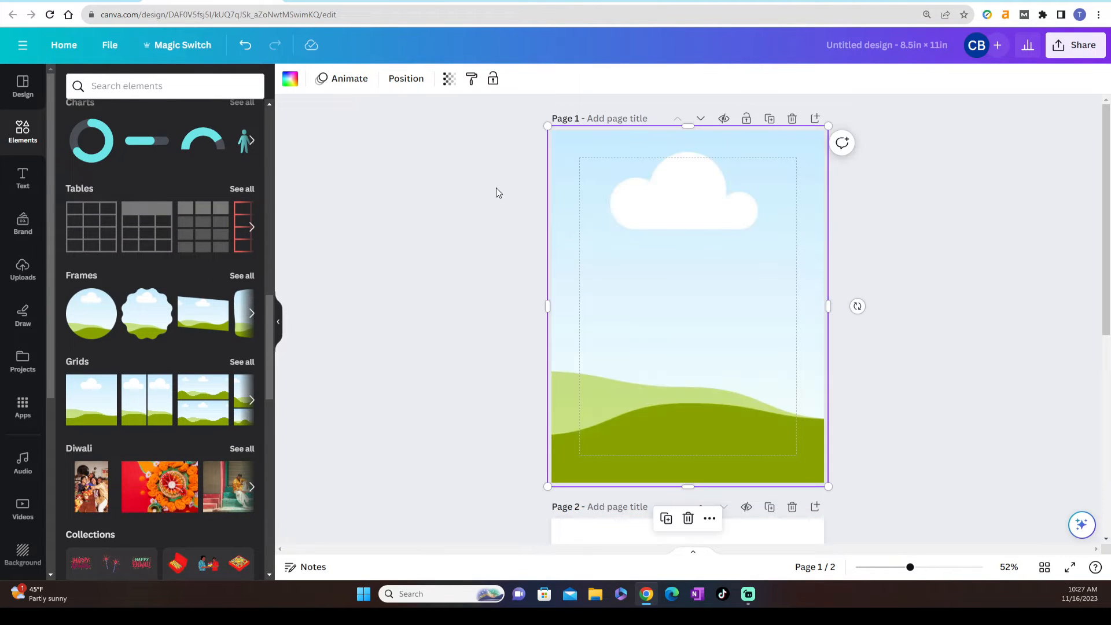
{"action": "left_click", "coordinate": [478, 205]}
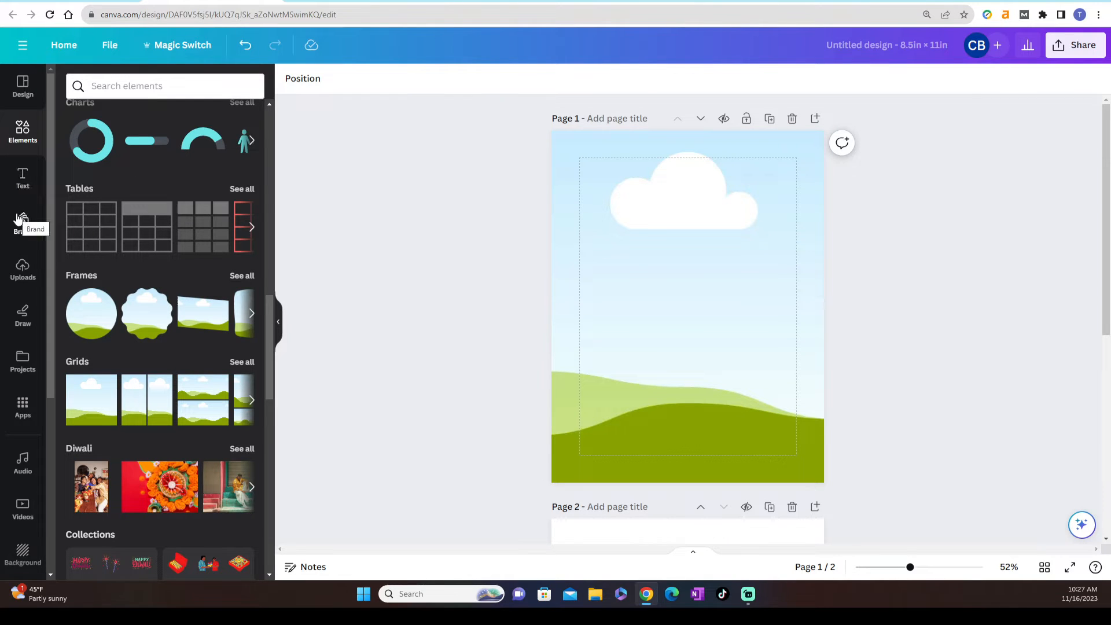
Fill the page 1 grid with the pink watercolor floral image from the recently used elements
{"action": "scroll", "coordinate": [171, 208], "scroll_direction": "up", "scroll_amount": 10}
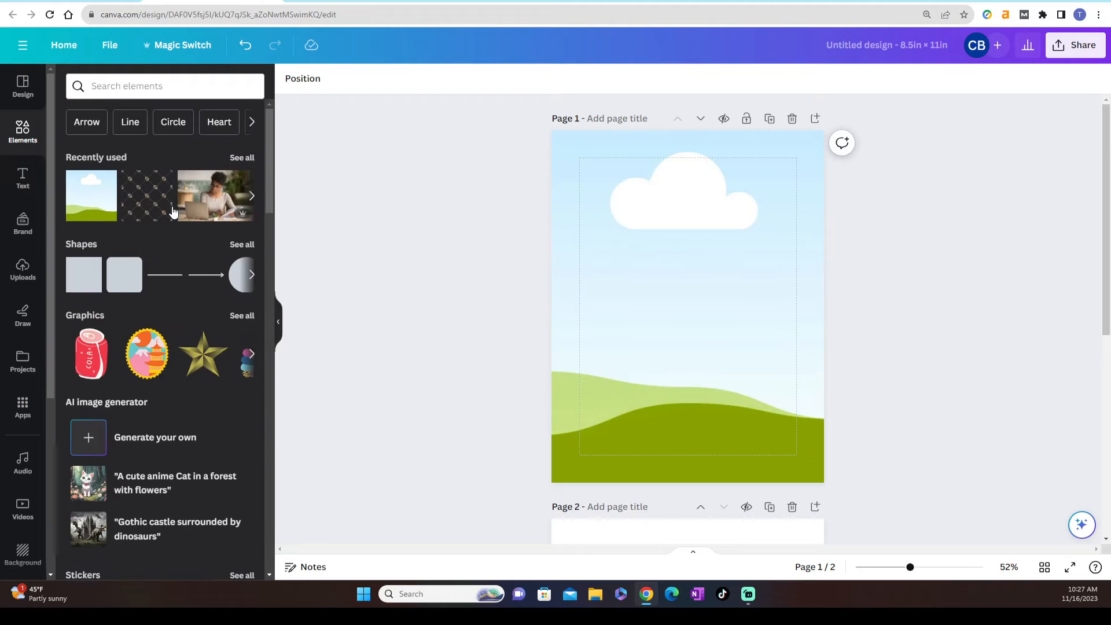
{"action": "left_click", "coordinate": [241, 158]}
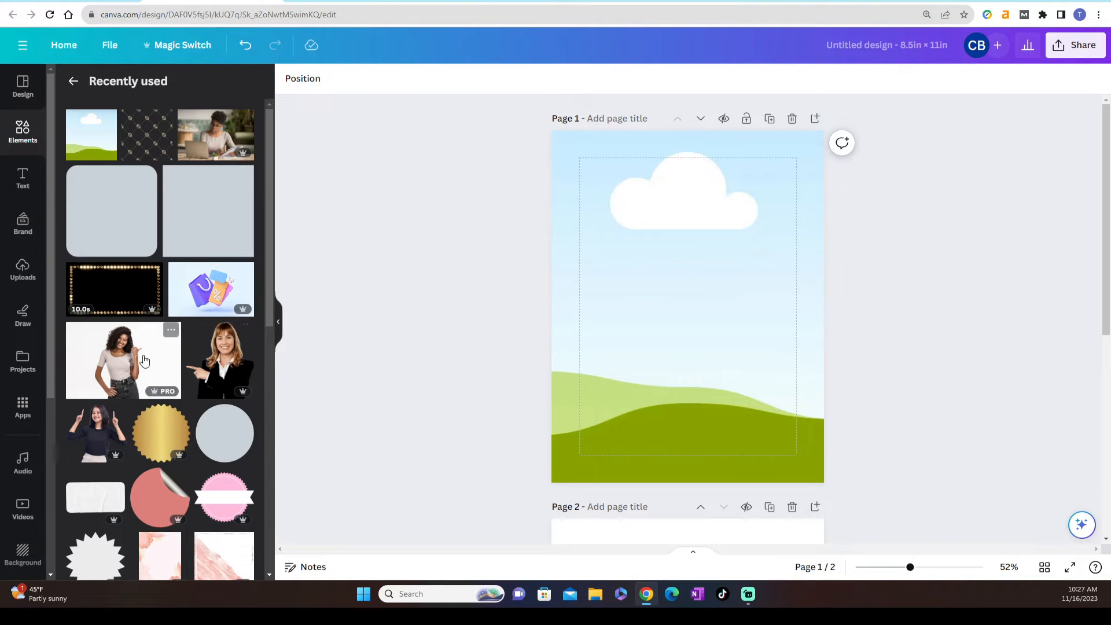
{"action": "scroll", "coordinate": [144, 360], "scroll_direction": "down", "scroll_amount": 4}
{"action": "scroll", "coordinate": [144, 360], "scroll_direction": "down", "scroll_amount": 5}
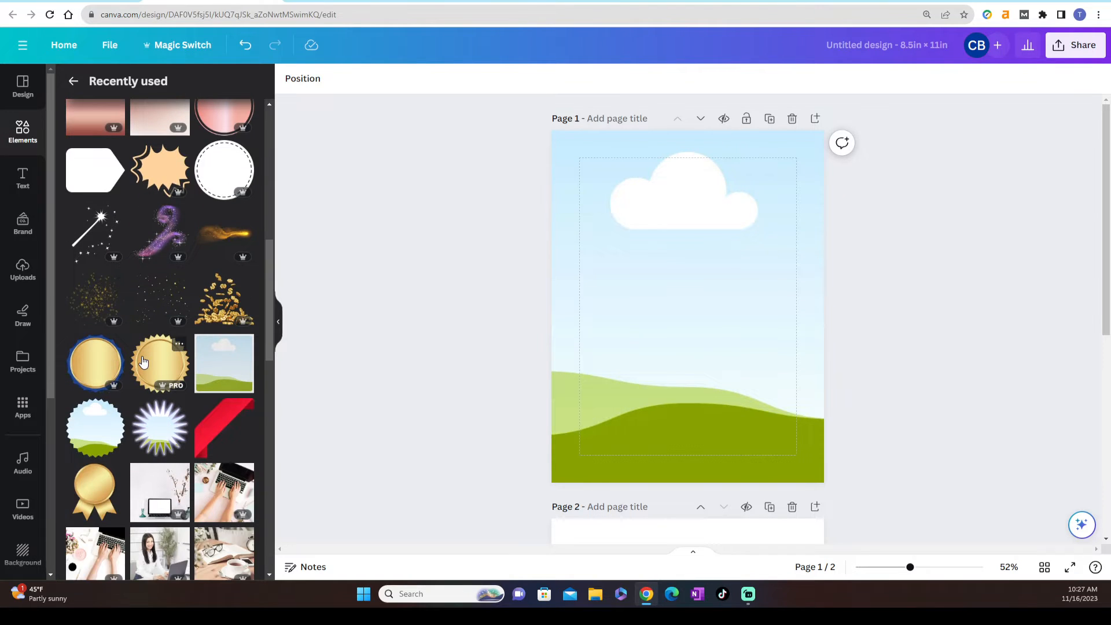
{"action": "scroll", "coordinate": [144, 362], "scroll_direction": "up", "scroll_amount": 4}
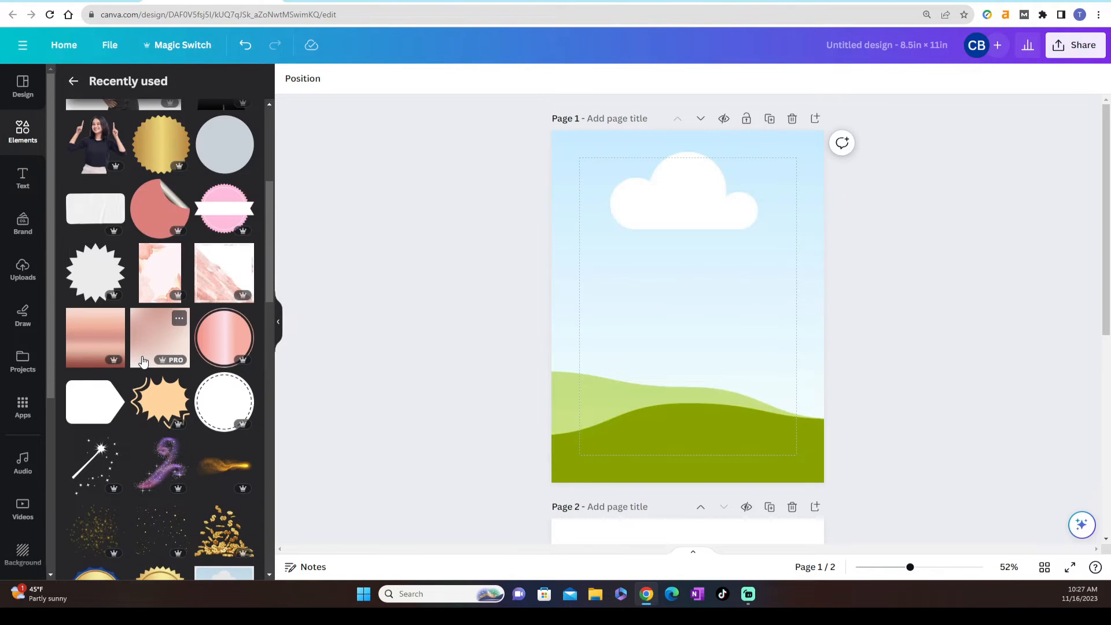
{"action": "scroll", "coordinate": [145, 361], "scroll_direction": "up", "scroll_amount": 1}
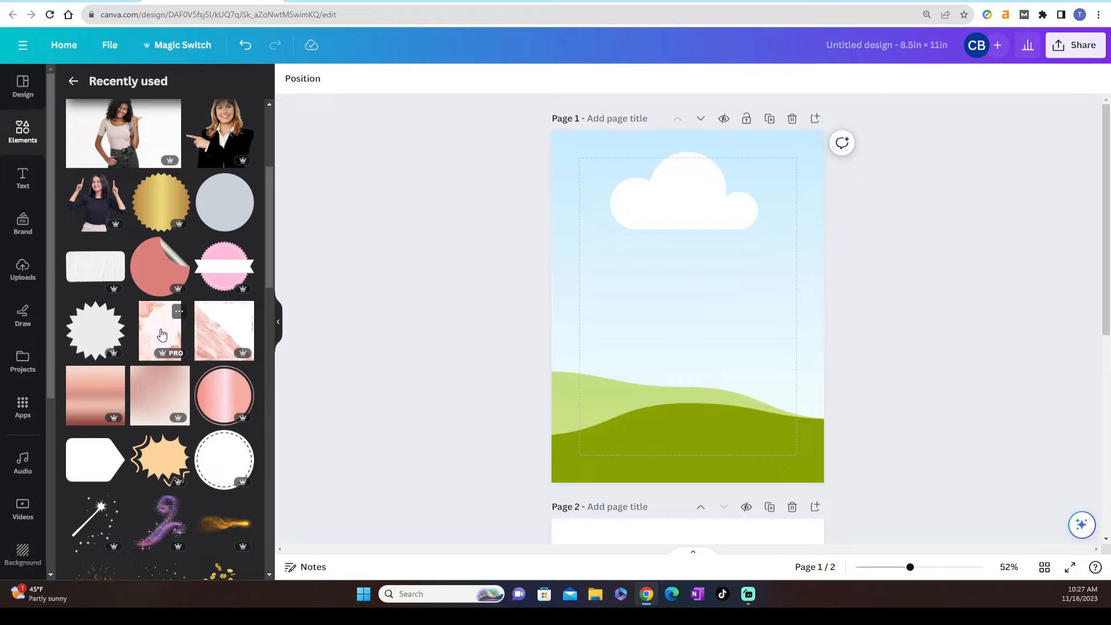
{"action": "left_click_drag", "start_coordinate": [162, 335], "coordinate": [573, 317]}
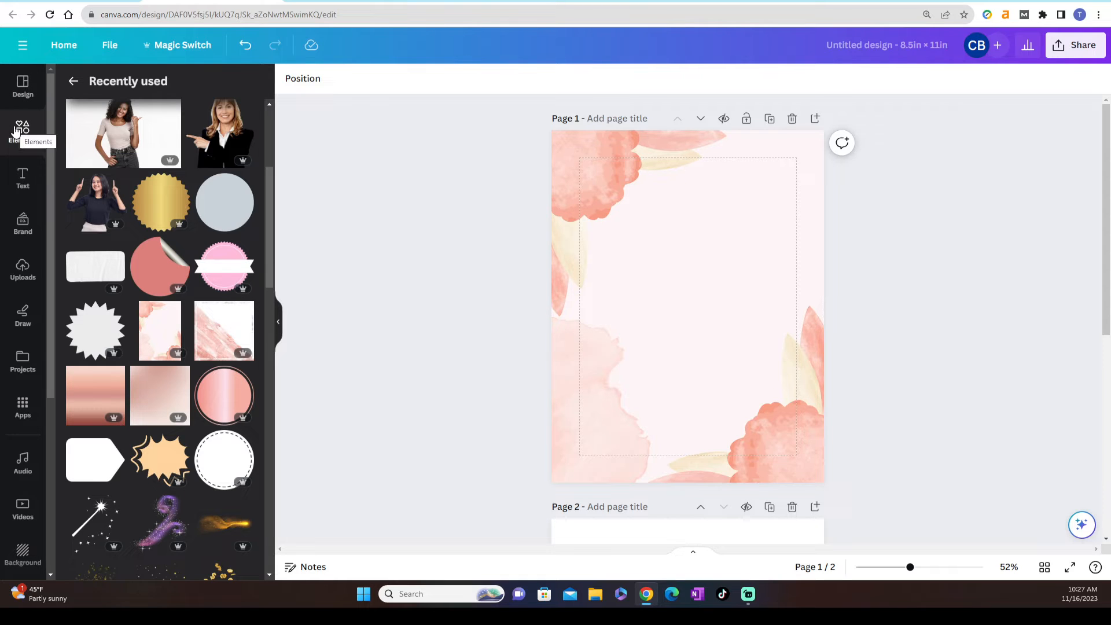
Add a square shape to page 1 and stretch it to the corners of the dashed margin guides
{"action": "left_click", "coordinate": [71, 82]}
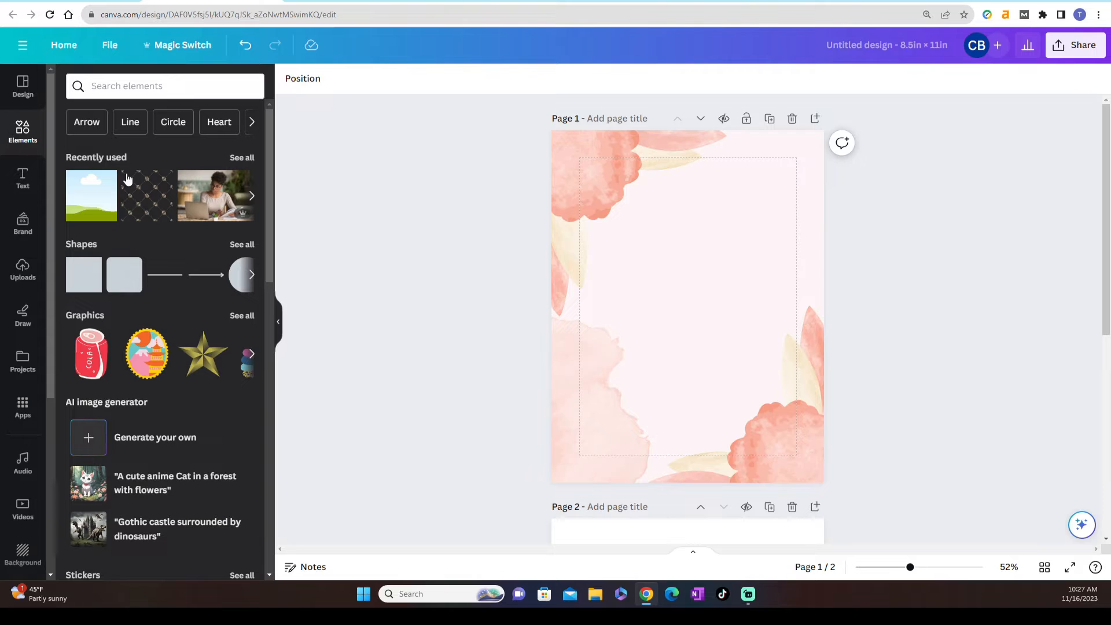
{"action": "left_click", "coordinate": [242, 244]}
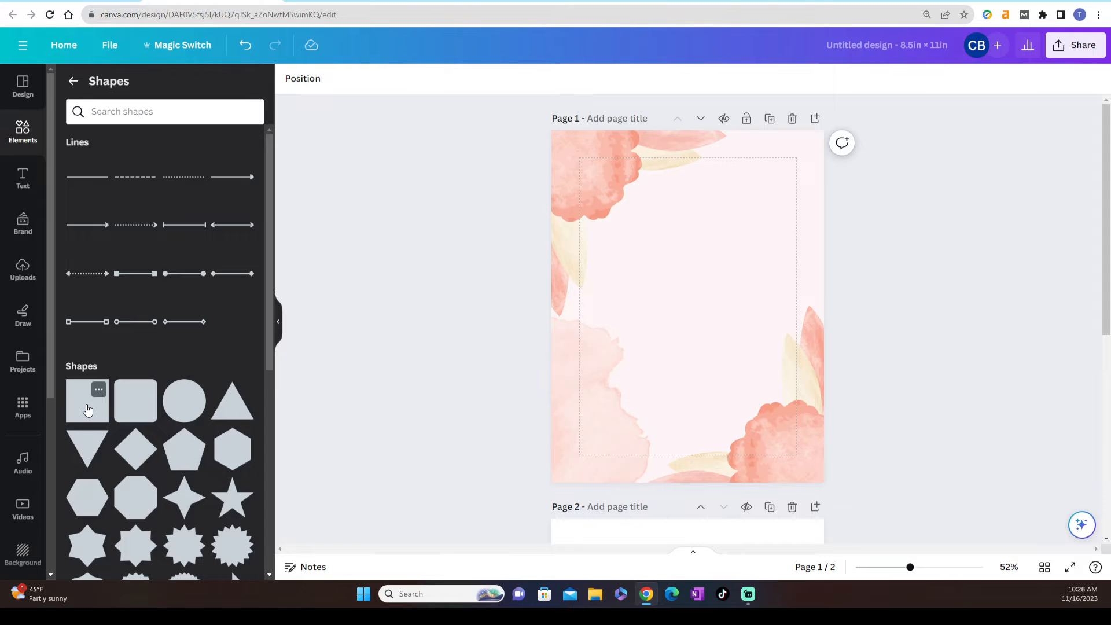
{"action": "left_click", "coordinate": [88, 411]}
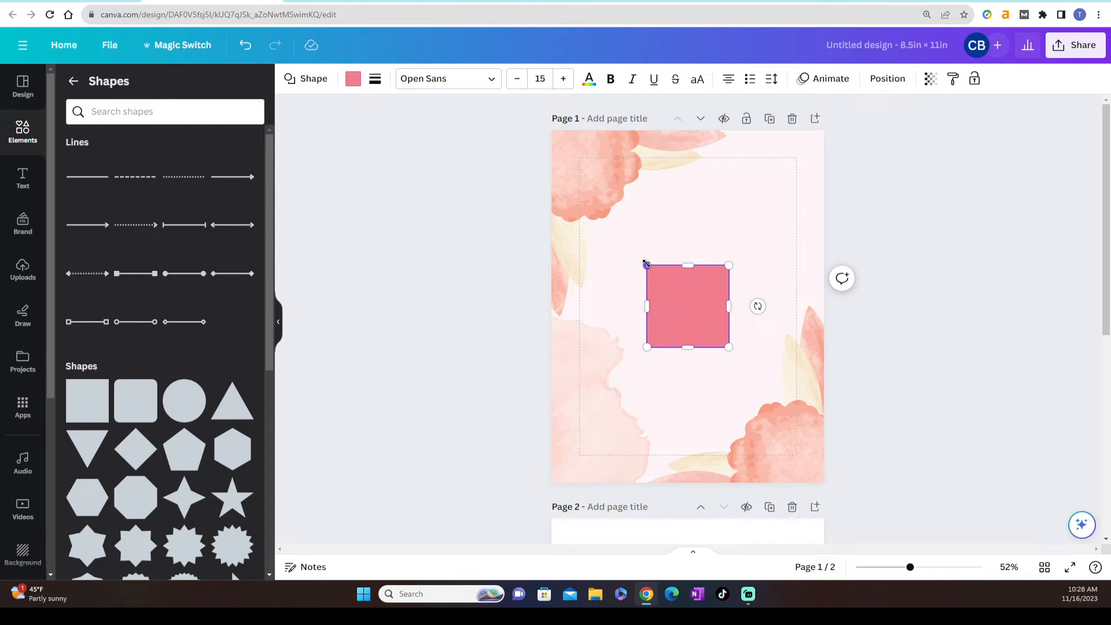
{"action": "left_click_drag", "start_coordinate": [647, 264], "coordinate": [578, 154]}
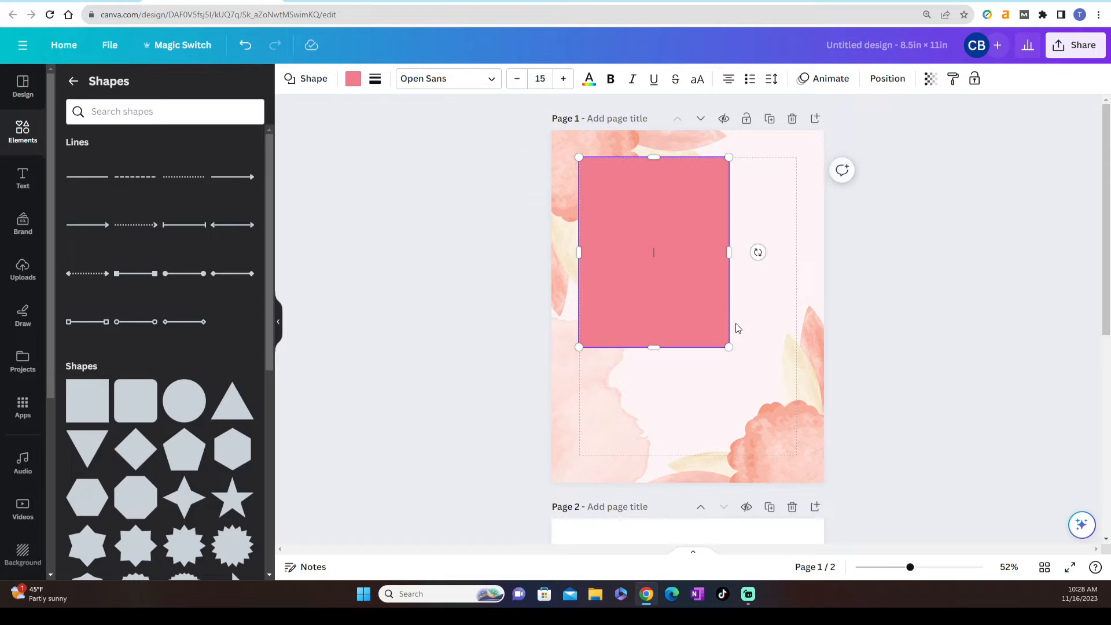
{"action": "left_click_drag", "start_coordinate": [730, 348], "coordinate": [797, 456]}
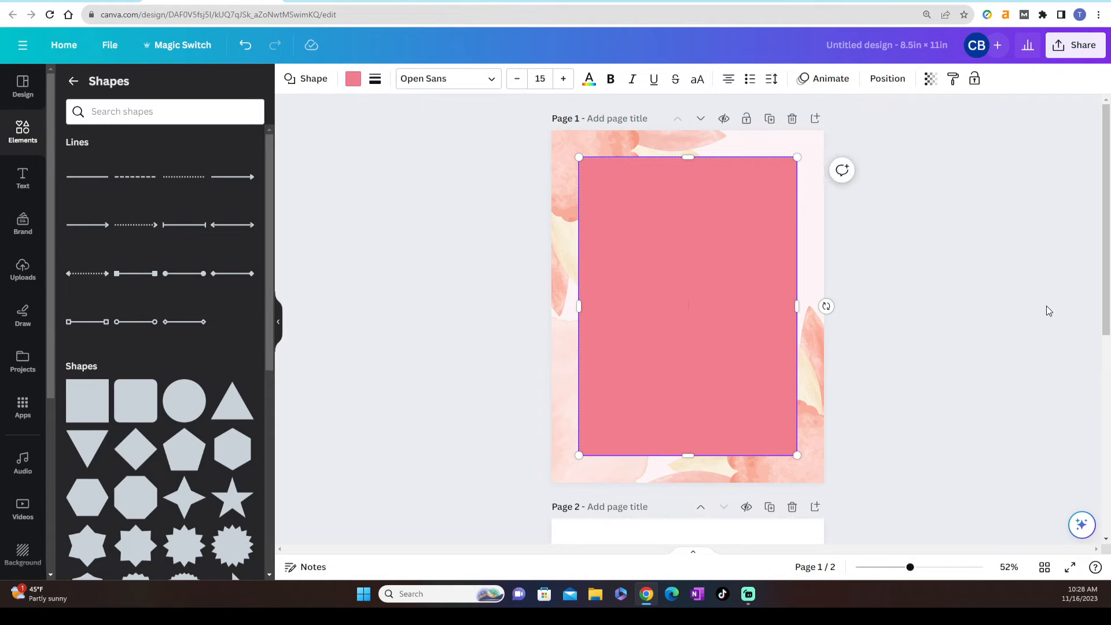
Fill the margin-sized rectangle with white and lock it in place
{"action": "left_click", "coordinate": [354, 80]}
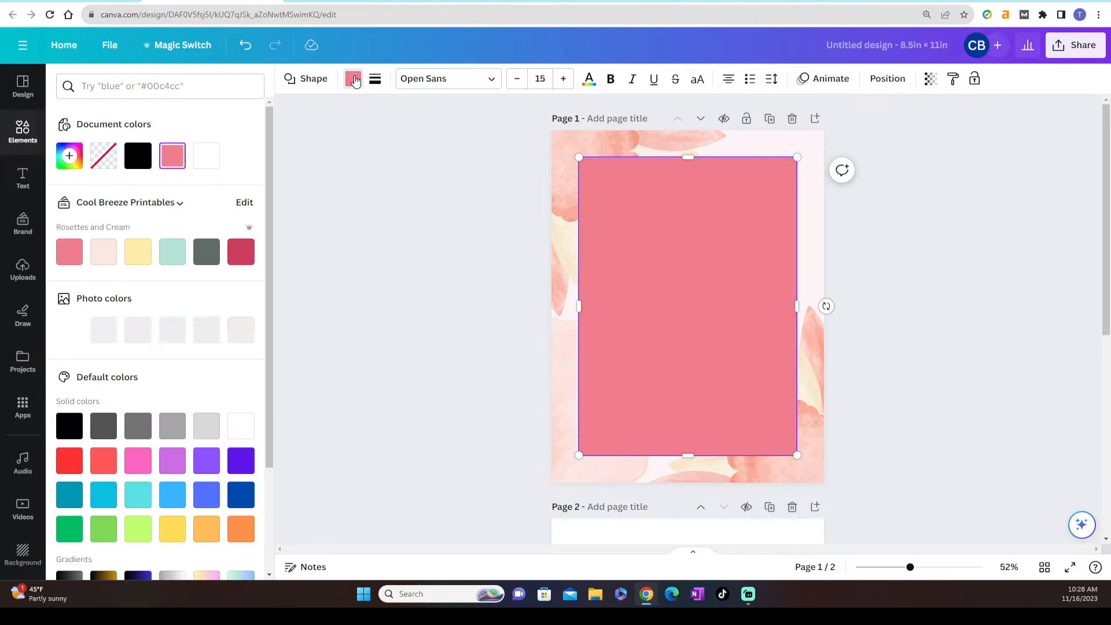
{"action": "left_click", "coordinate": [230, 431]}
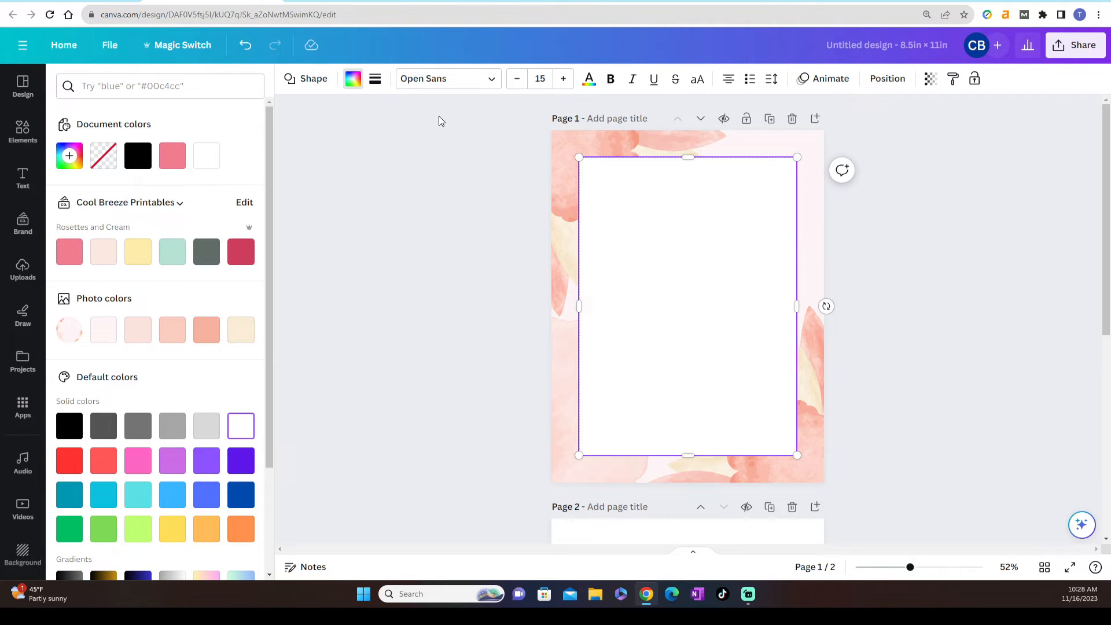
{"action": "left_click", "coordinate": [439, 116]}
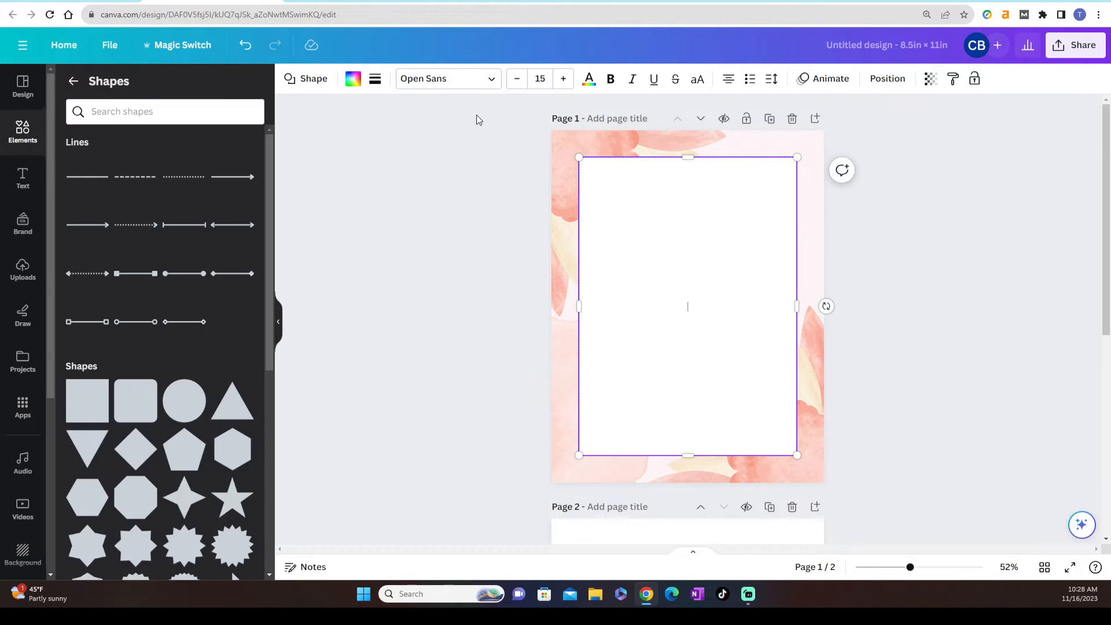
{"action": "left_click", "coordinate": [975, 78]}
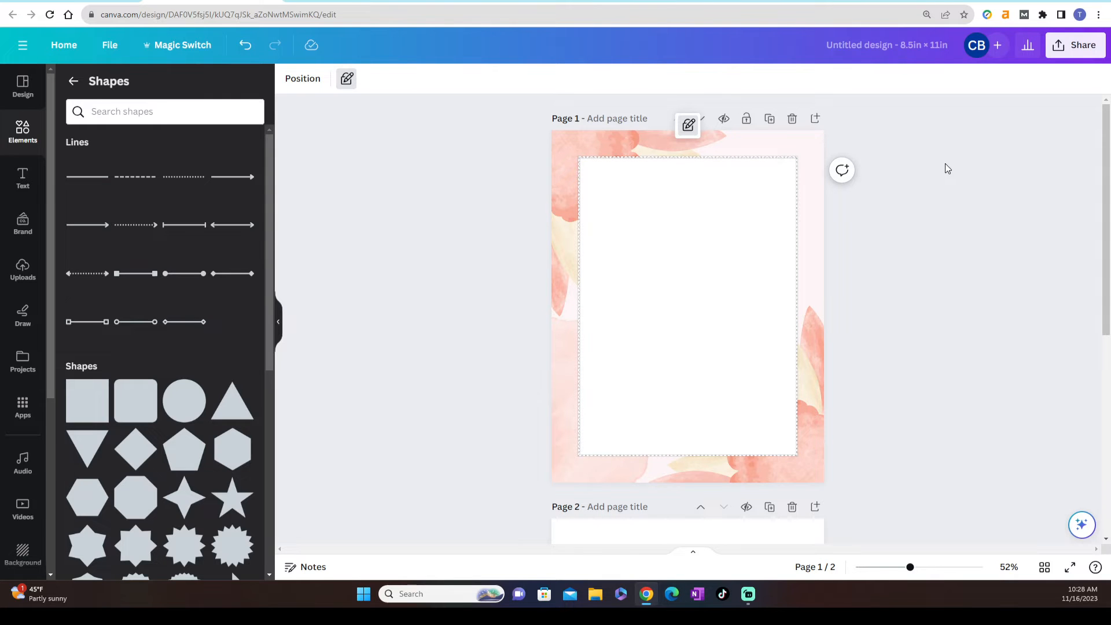
{"action": "left_click", "coordinate": [900, 258]}
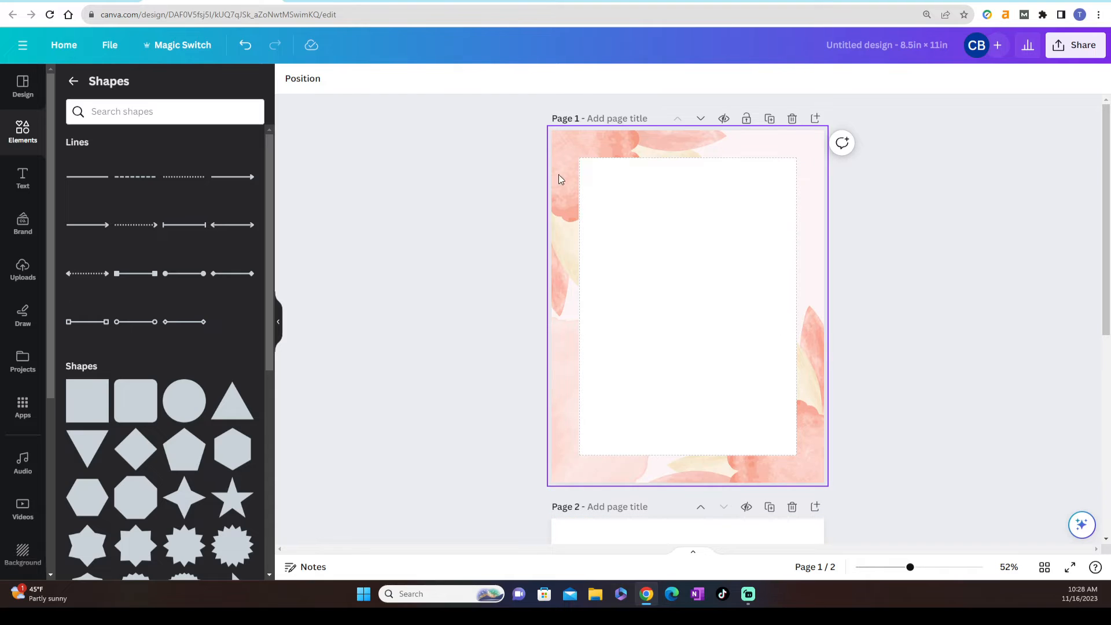
{"action": "left_click", "coordinate": [643, 288]}
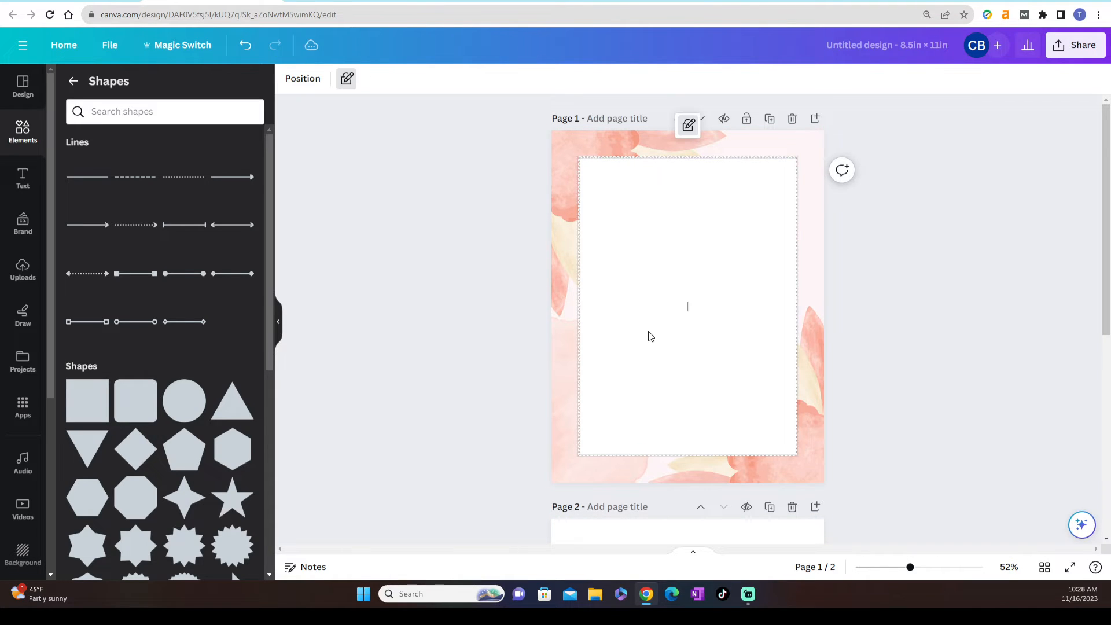
{"action": "left_click", "coordinate": [961, 345]}
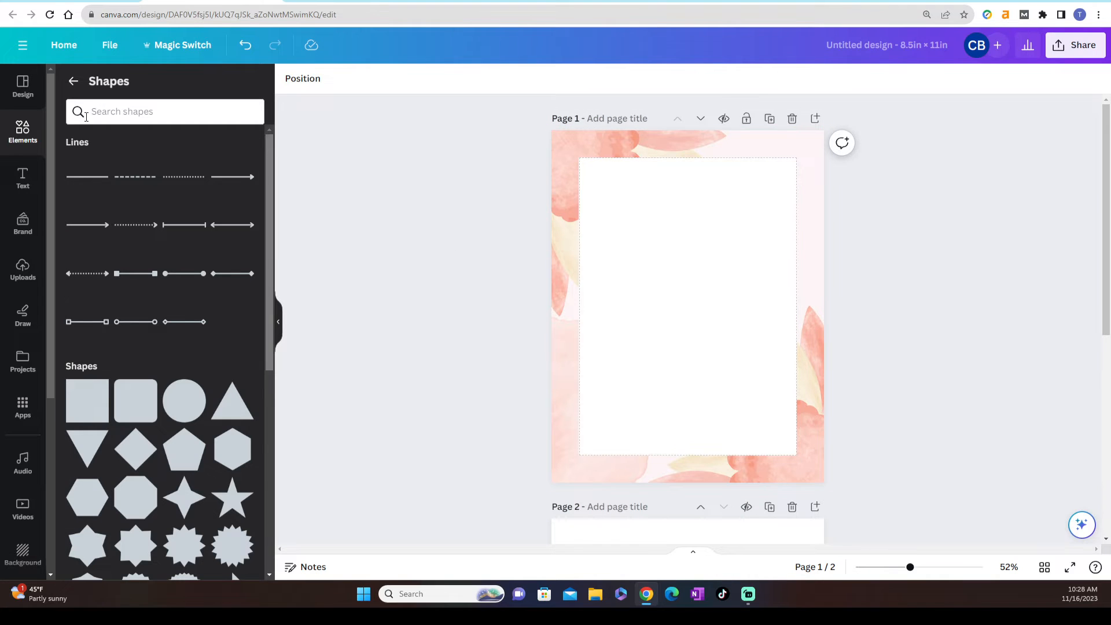
Add a plain solid line in the middle of the white rectangle on page 1
{"action": "left_click", "coordinate": [97, 180]}
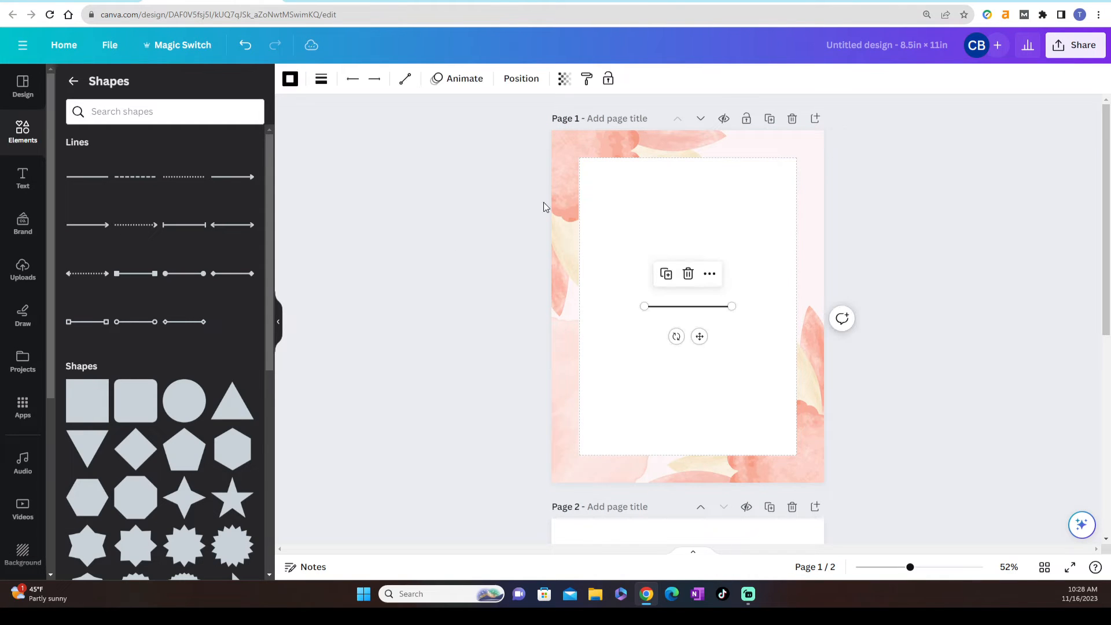
{"action": "left_click", "coordinate": [900, 296]}
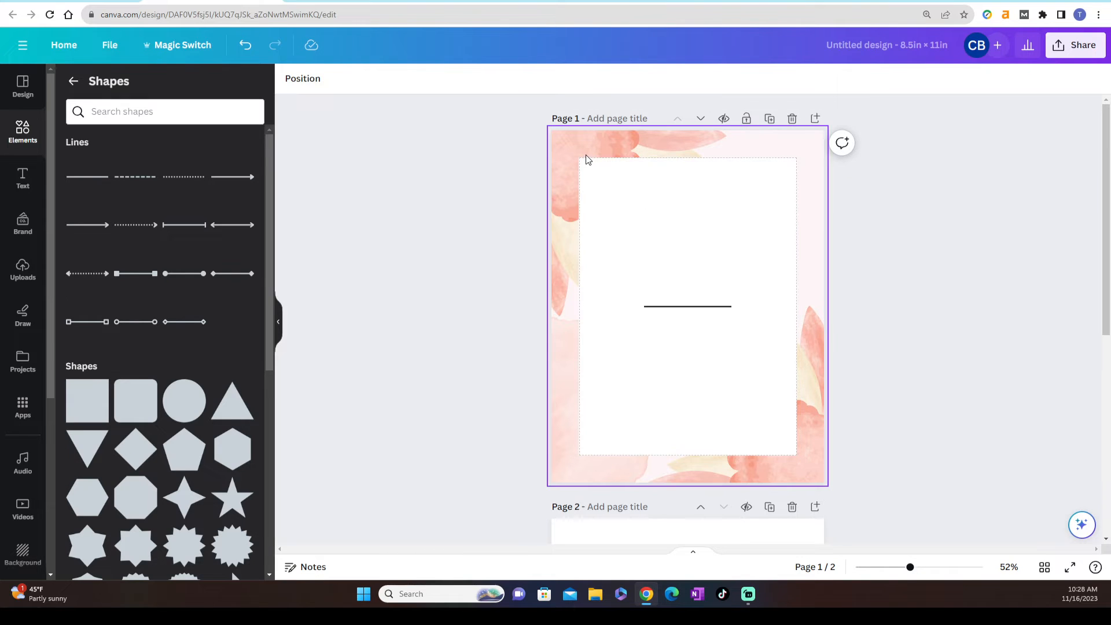
Detach the floral image from the page 1 background grid and delete it
{"action": "left_click", "coordinate": [568, 162]}
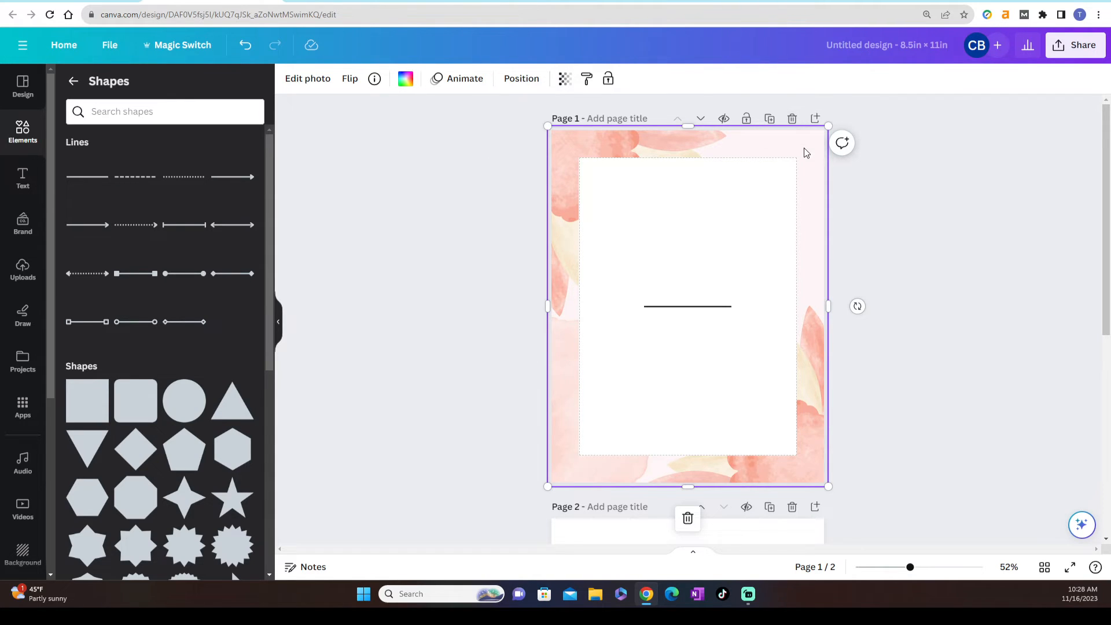
{"action": "right_click", "coordinate": [764, 150]}
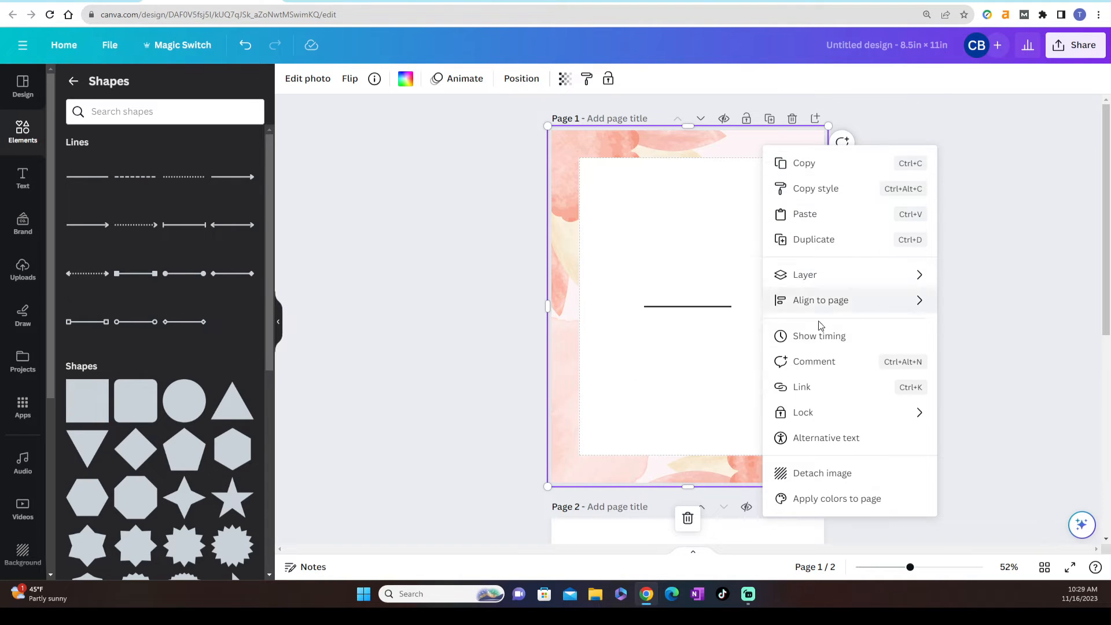
{"action": "left_click", "coordinate": [816, 474]}
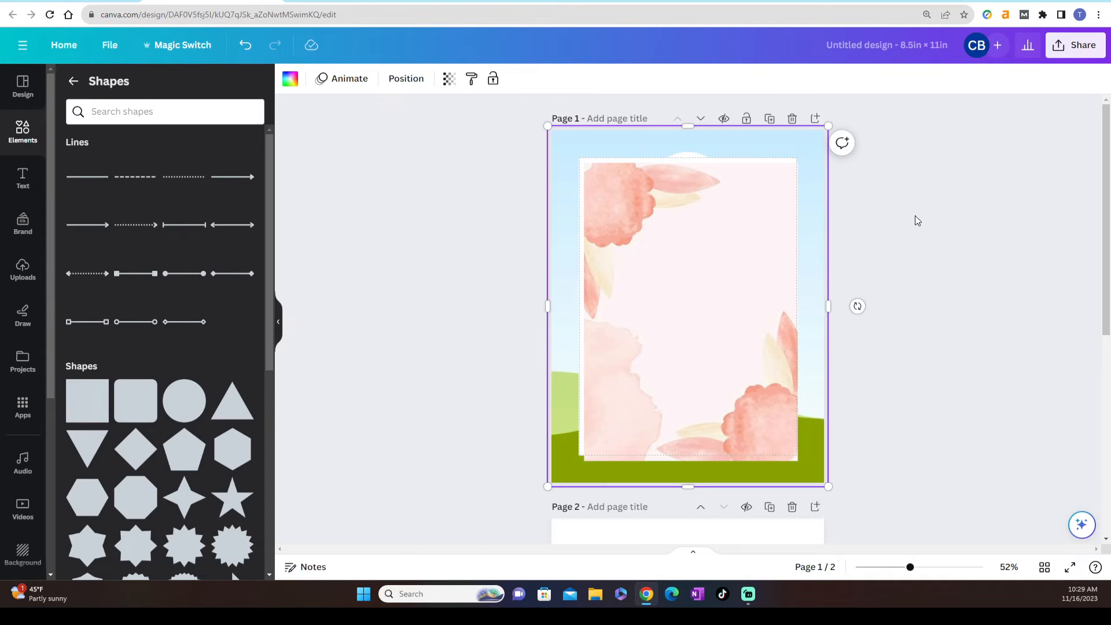
{"action": "left_click", "coordinate": [684, 265]}
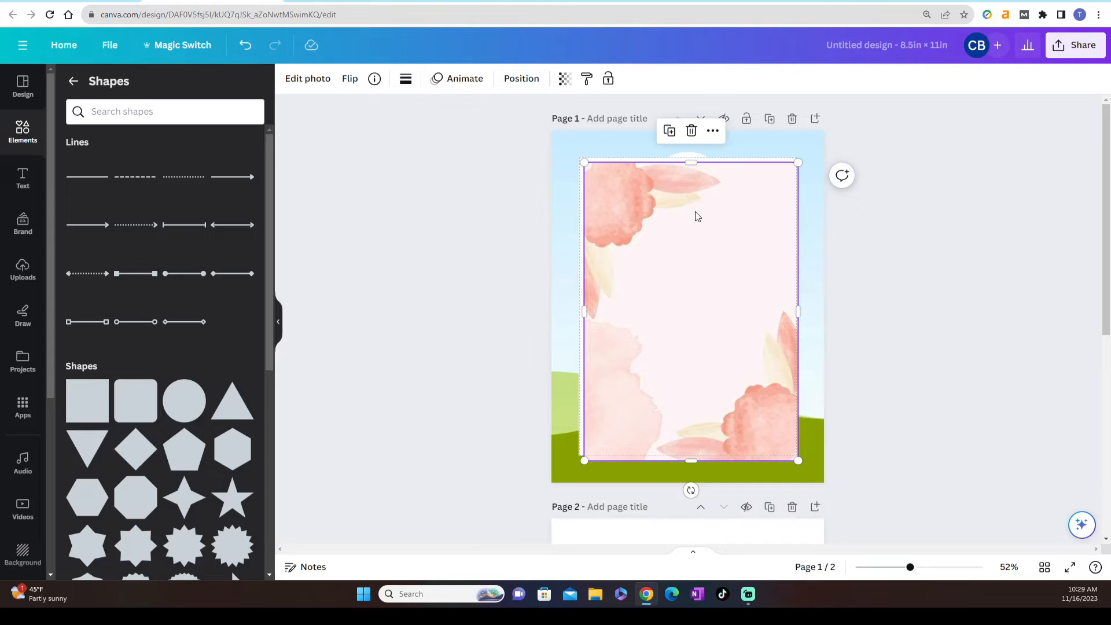
{"action": "left_click", "coordinate": [693, 130]}
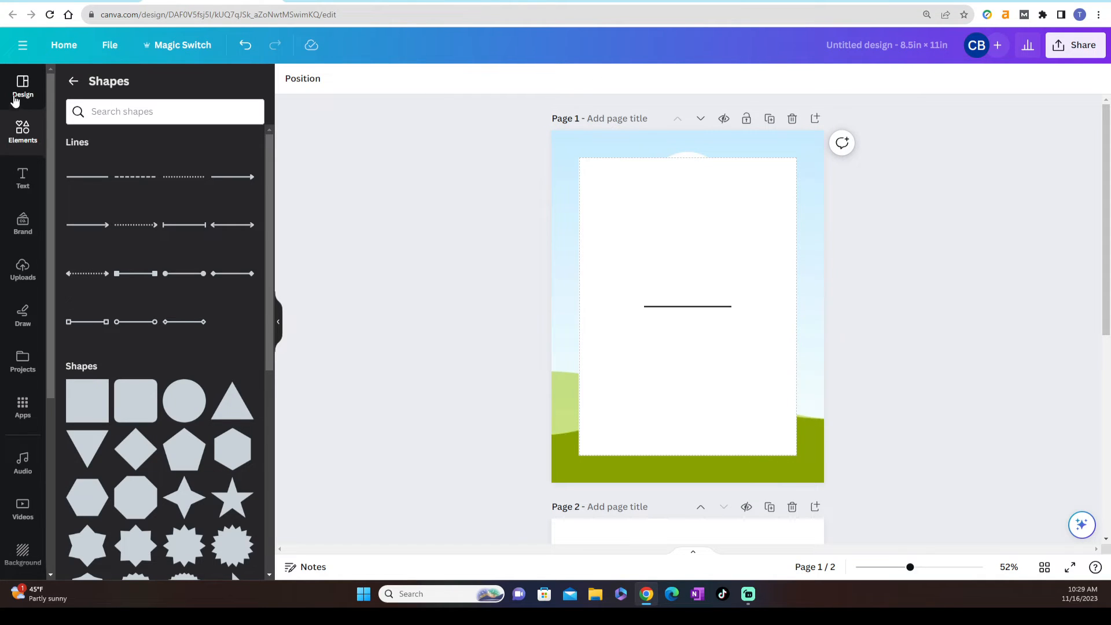
Fill the page 1 background grid with the recently used photo of hands on a laptop beside pink flowers
{"action": "left_click", "coordinate": [71, 81]}
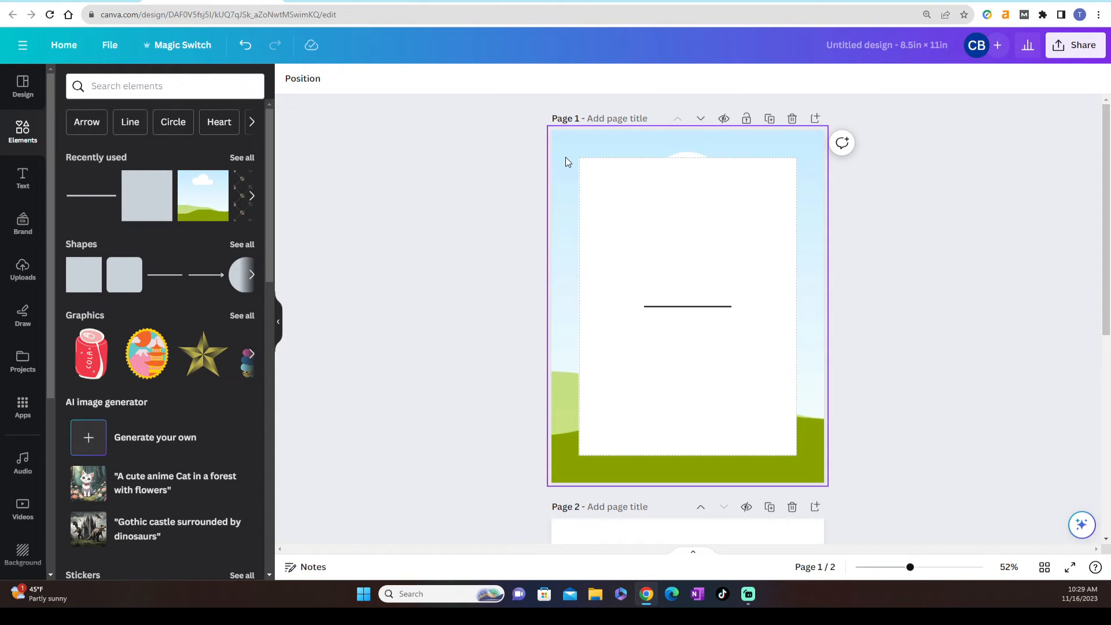
{"action": "left_click", "coordinate": [248, 157]}
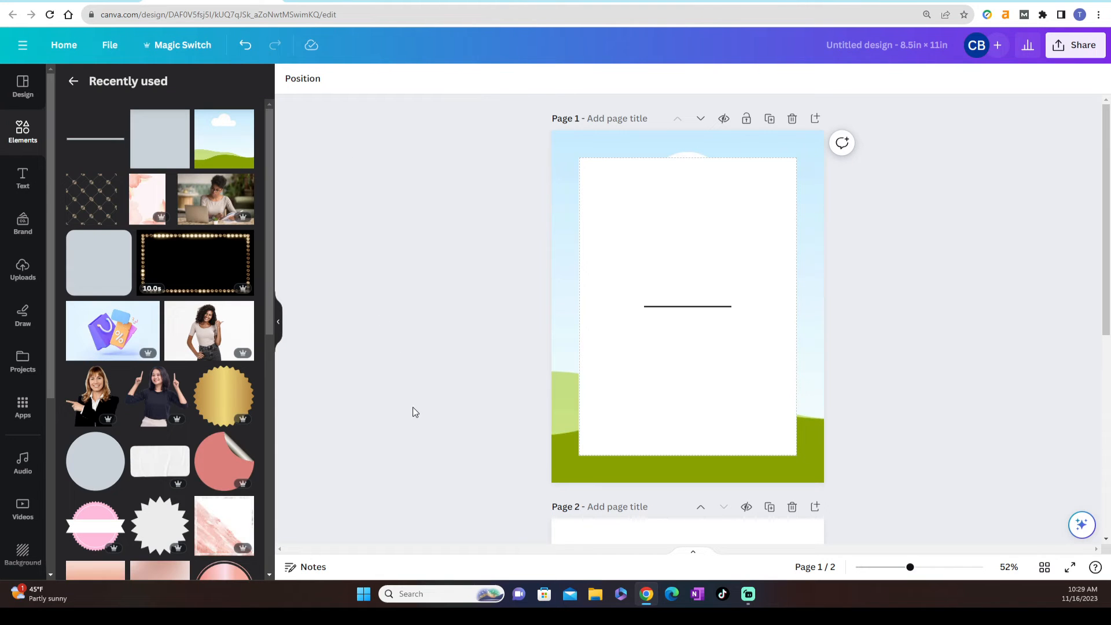
{"action": "scroll", "coordinate": [183, 455], "scroll_direction": "down", "scroll_amount": 8}
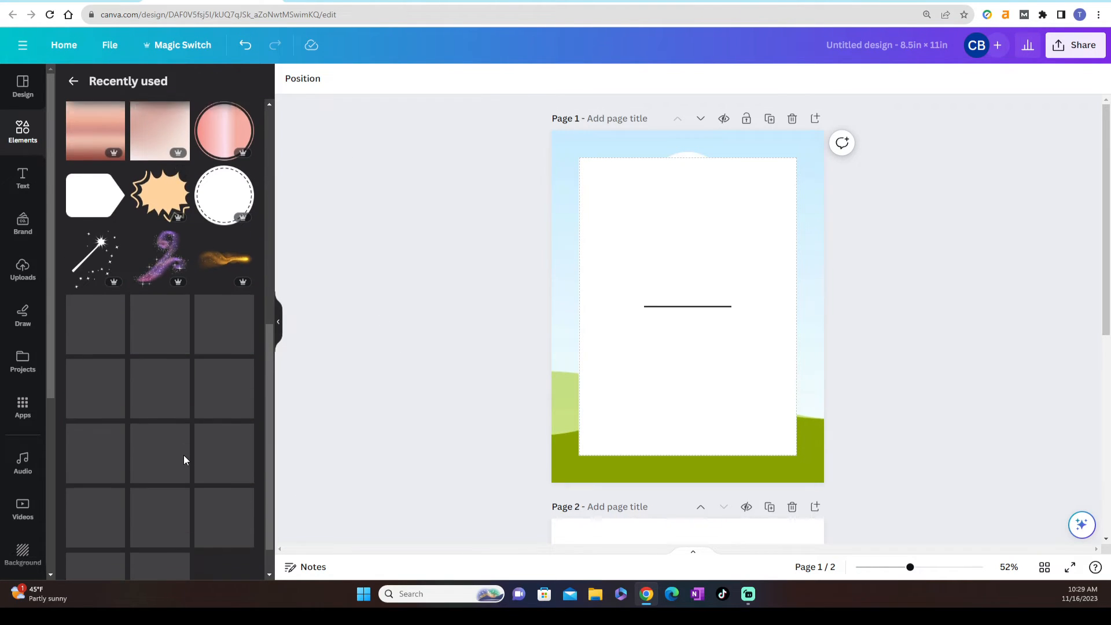
{"action": "scroll", "coordinate": [183, 455], "scroll_direction": "down", "scroll_amount": 3}
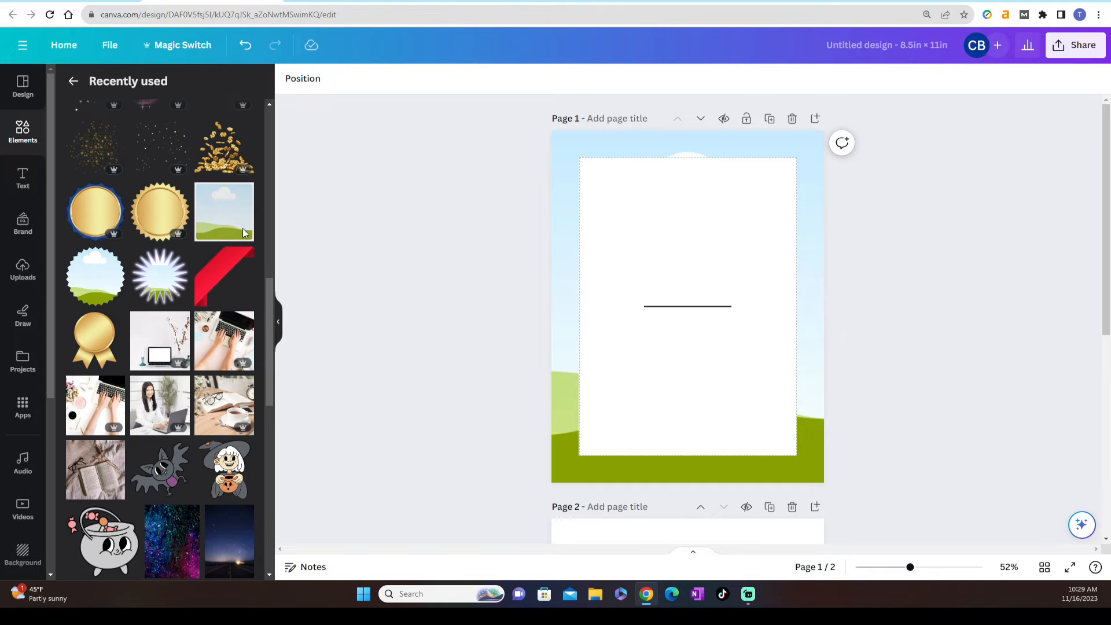
{"action": "scroll", "coordinate": [331, 322], "scroll_direction": "down", "scroll_amount": 2}
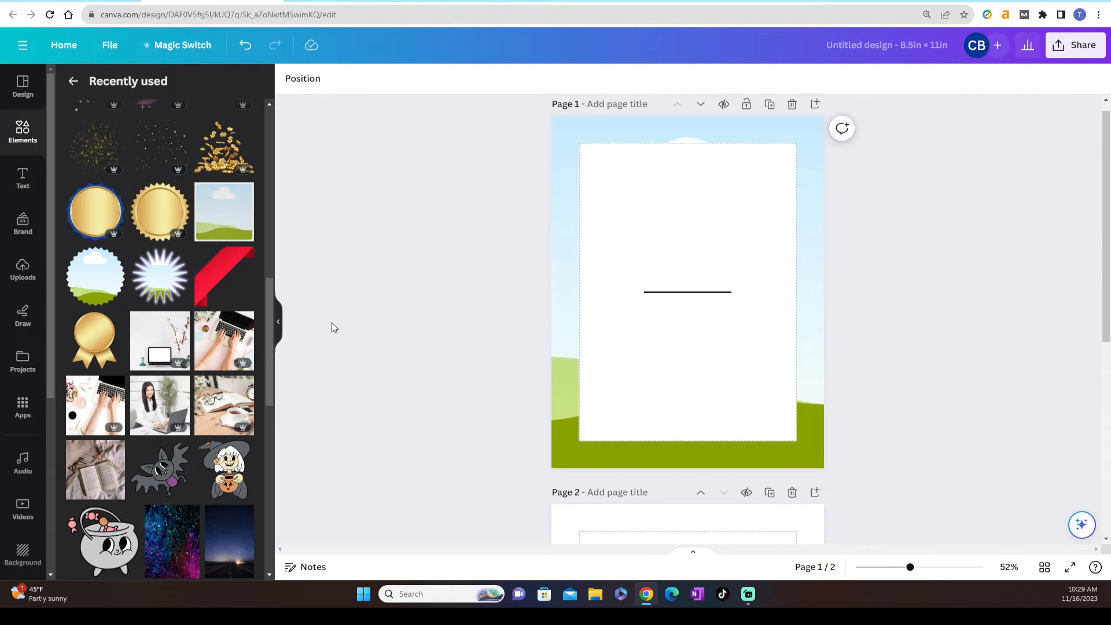
{"action": "scroll", "coordinate": [332, 322], "scroll_direction": "up", "scroll_amount": 2}
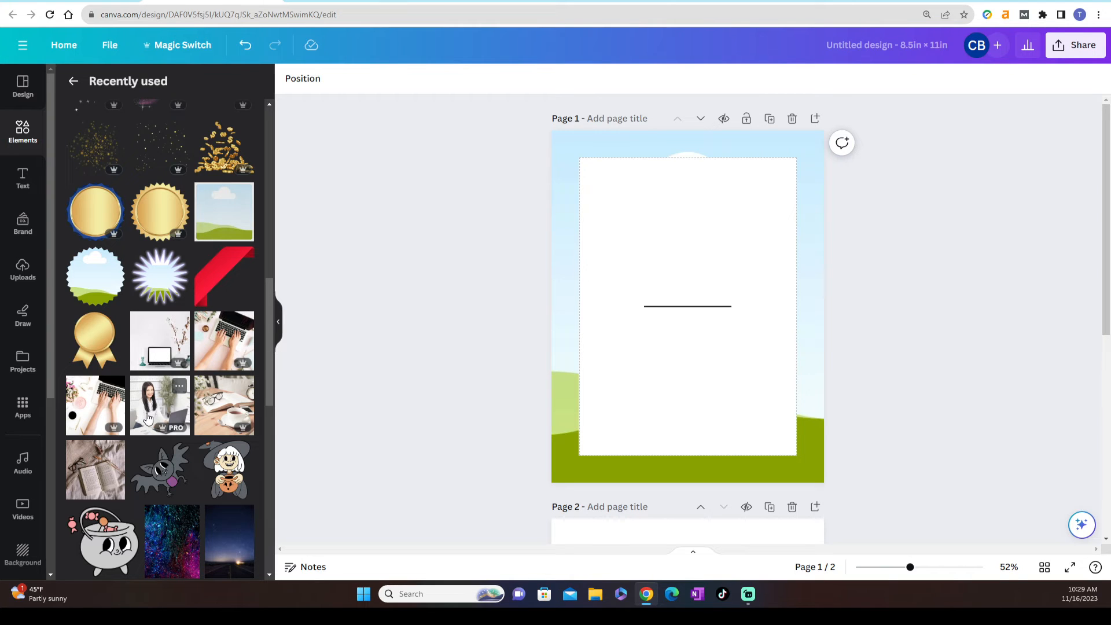
{"action": "left_click_drag", "start_coordinate": [95, 405], "coordinate": [566, 325]}
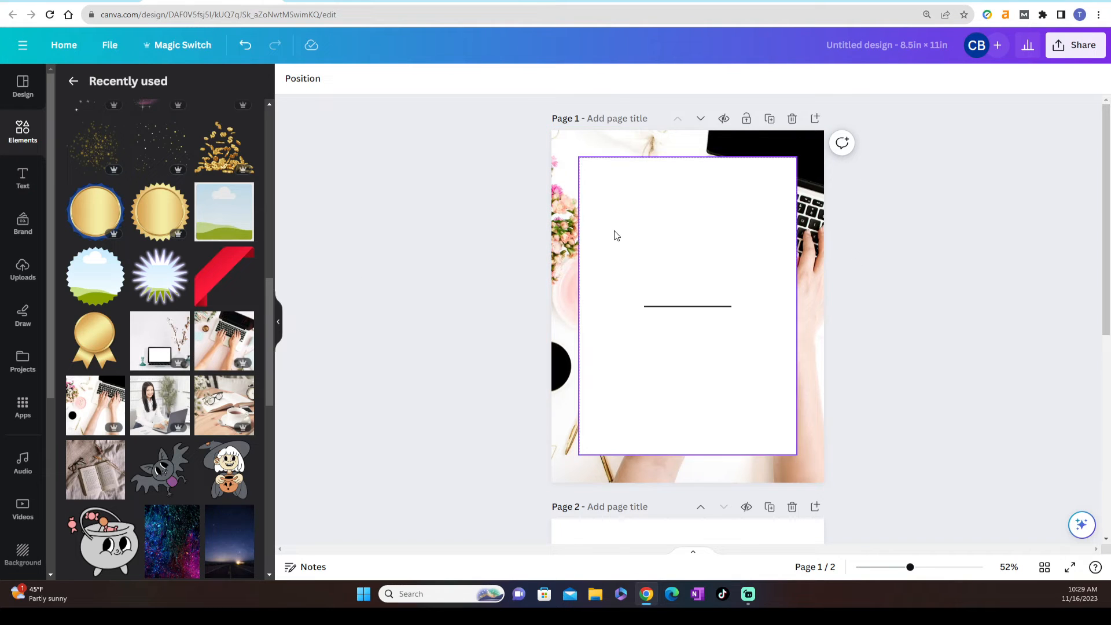
Set the page 2 background to the yellow-to-pink linear gradient at 90° (#fff7ad, #ffa9f9)
{"action": "scroll", "coordinate": [932, 309], "scroll_direction": "down", "scroll_amount": 1}
{"action": "scroll", "coordinate": [932, 310], "scroll_direction": "down", "scroll_amount": 6}
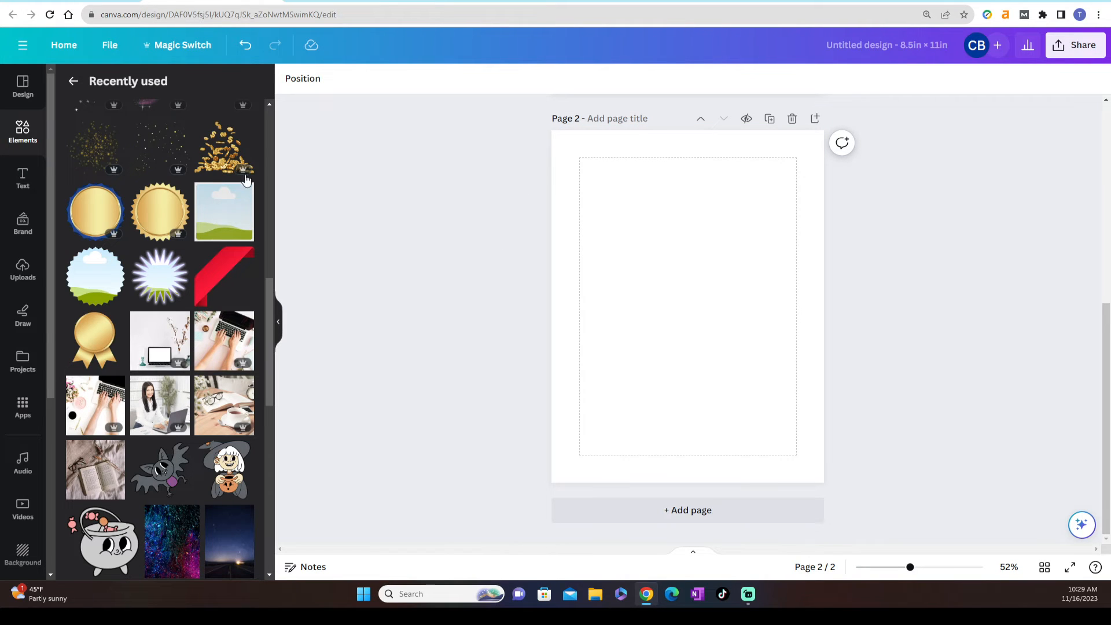
{"action": "left_click", "coordinate": [73, 81]}
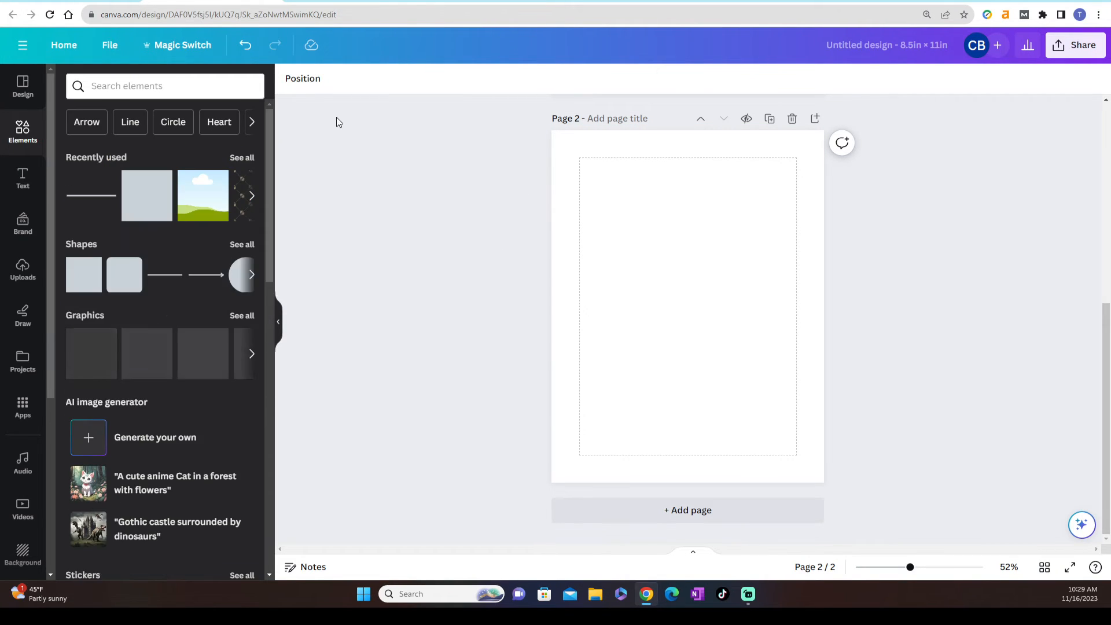
{"action": "left_click", "coordinate": [584, 154]}
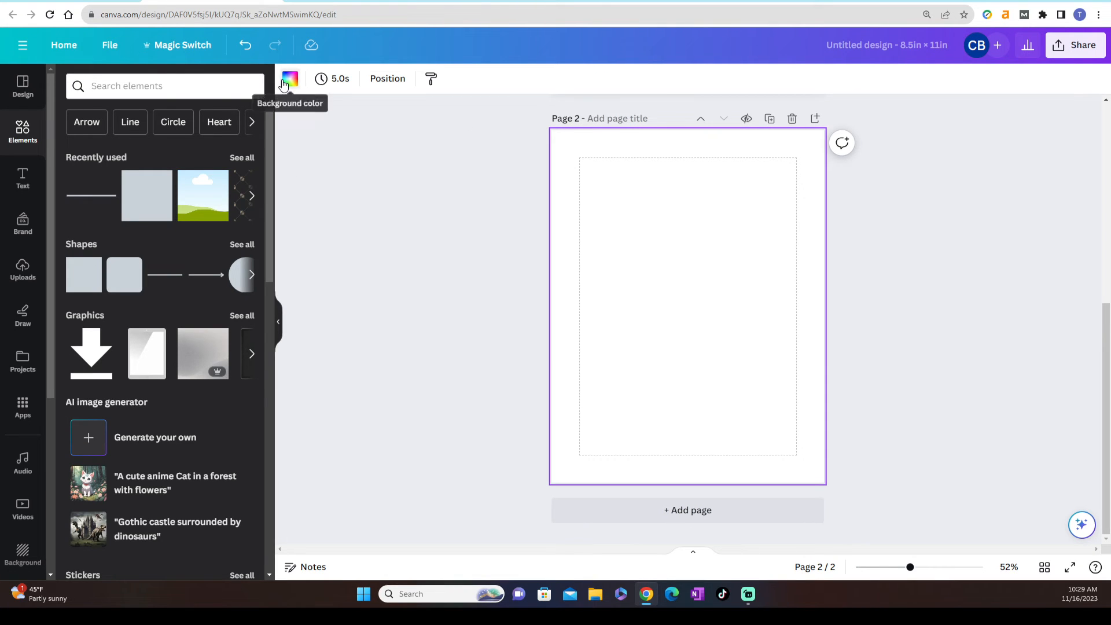
{"action": "left_click", "coordinate": [290, 78]}
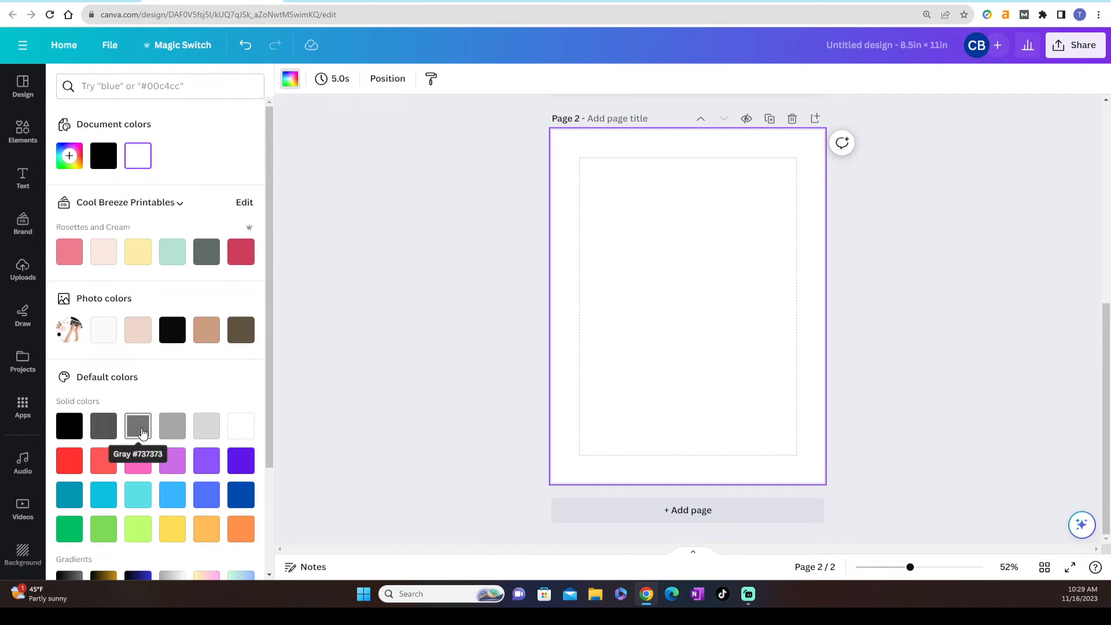
{"action": "scroll", "coordinate": [144, 431], "scroll_direction": "down", "scroll_amount": 3}
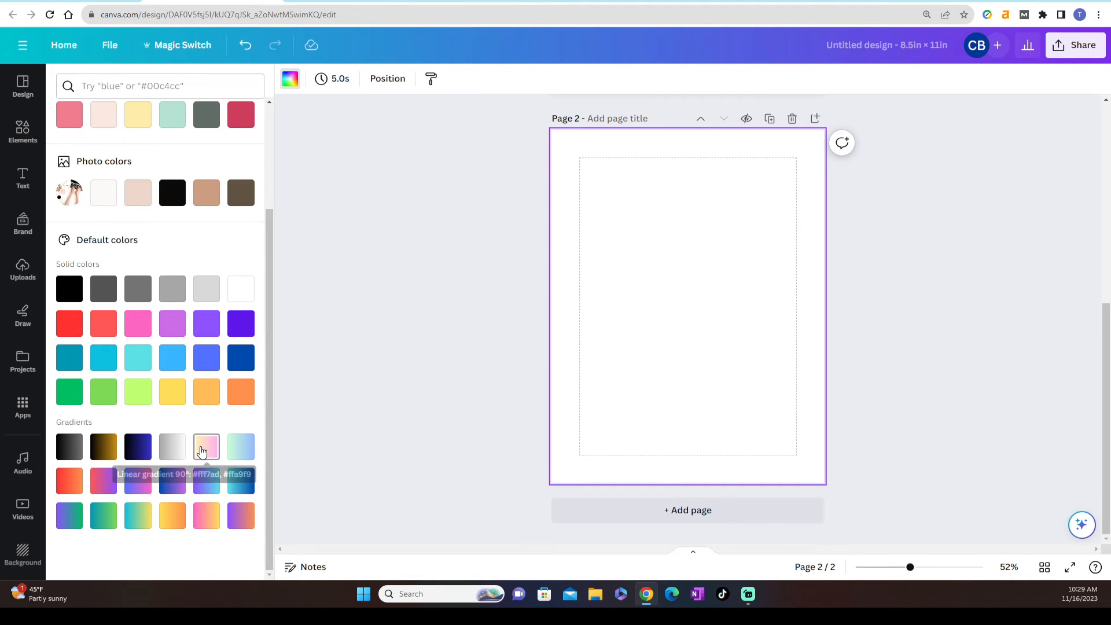
{"action": "left_click", "coordinate": [201, 451]}
{"action": "left_click", "coordinate": [324, 279]}
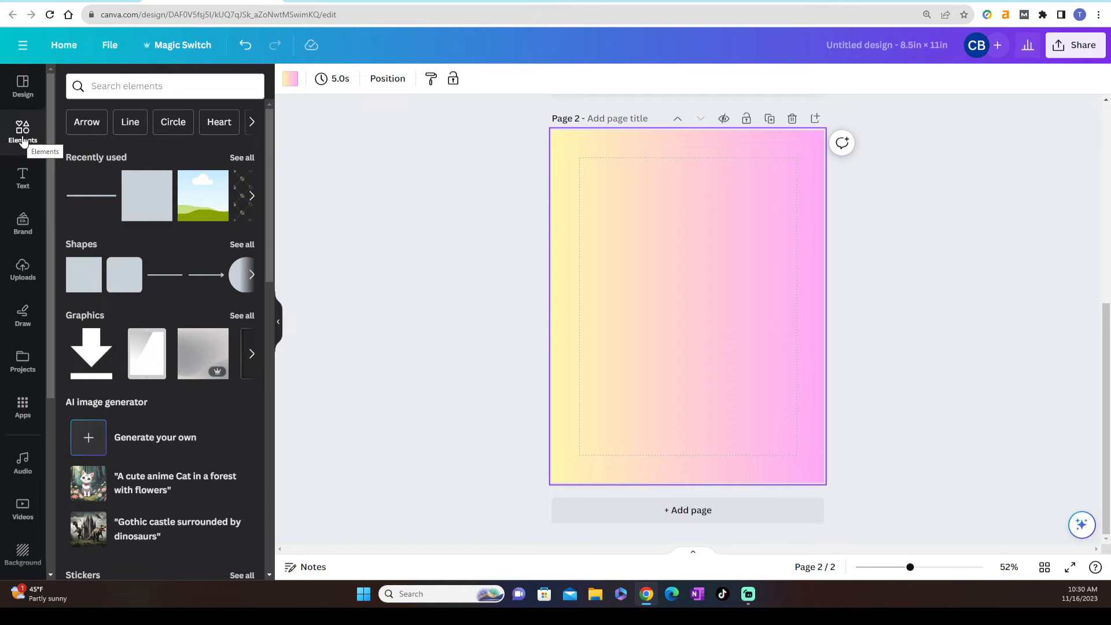
Add a square shape to page 2 and stretch it to the corners of the dashed margin guides
{"action": "left_click", "coordinate": [238, 245]}
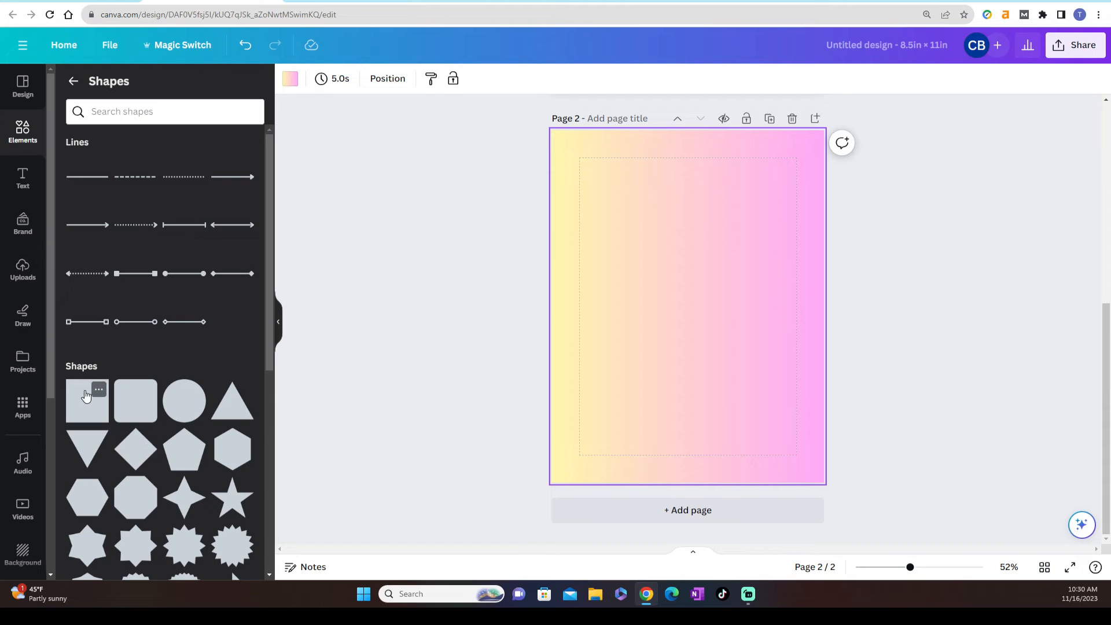
{"action": "left_click_drag", "start_coordinate": [87, 393], "coordinate": [579, 157]}
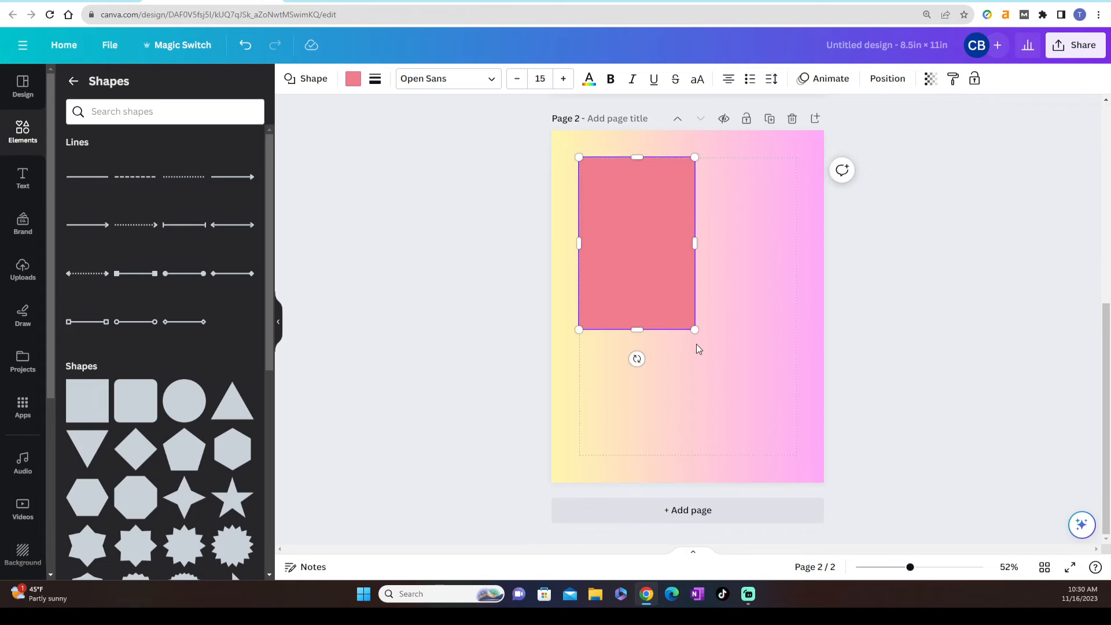
{"action": "left_click_drag", "start_coordinate": [696, 329], "coordinate": [798, 455]}
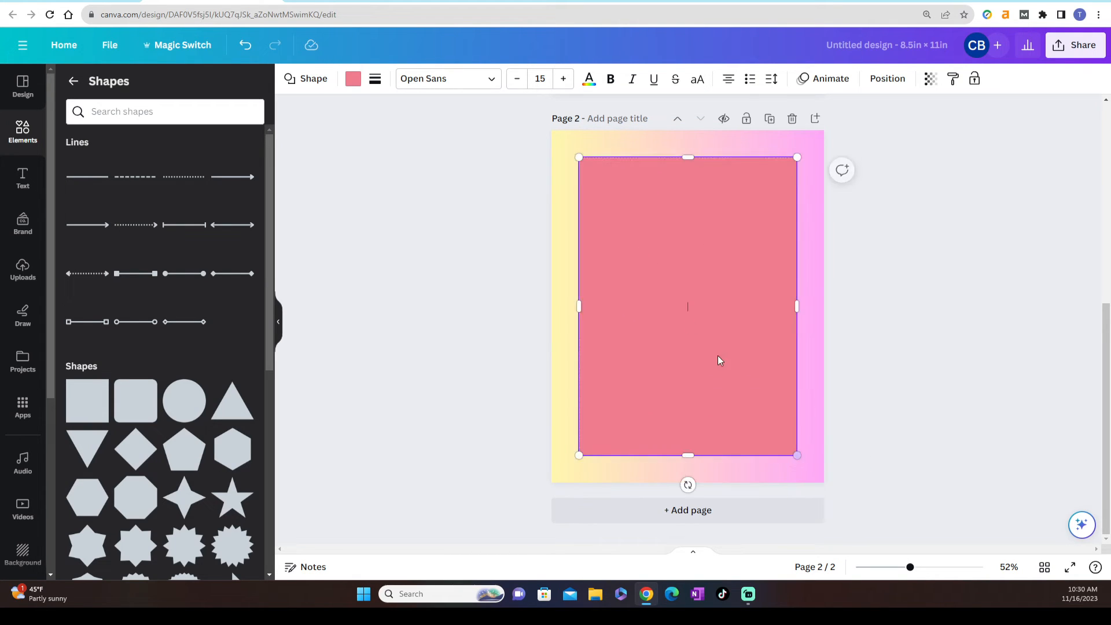
Fill the margin-sized rectangle on page 2 with white and lock it in place
{"action": "left_click", "coordinate": [352, 80]}
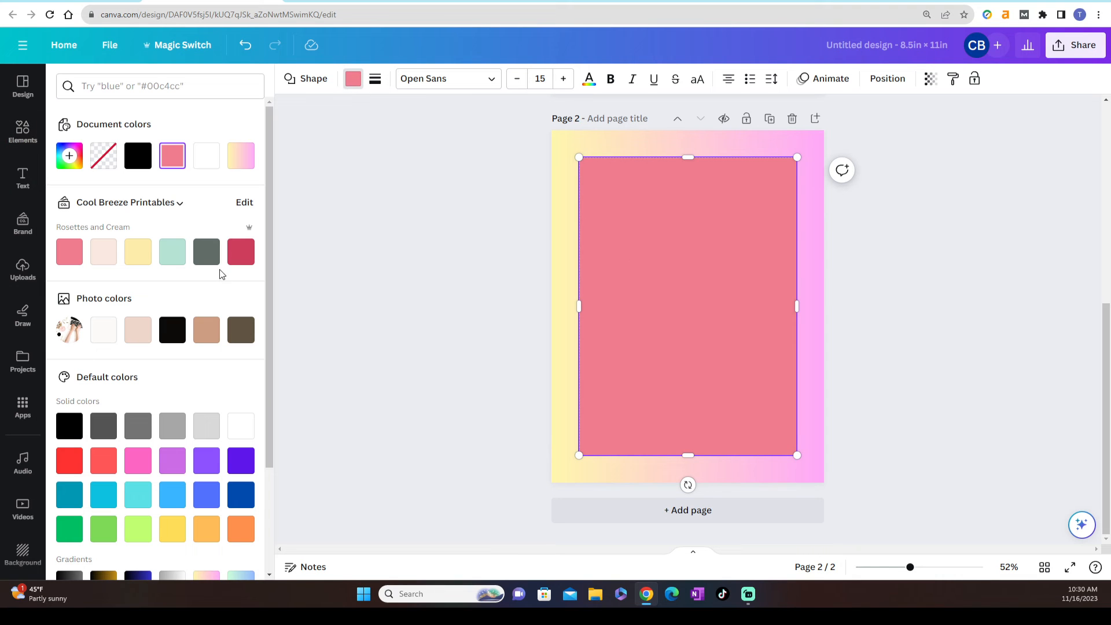
{"action": "left_click", "coordinate": [241, 426]}
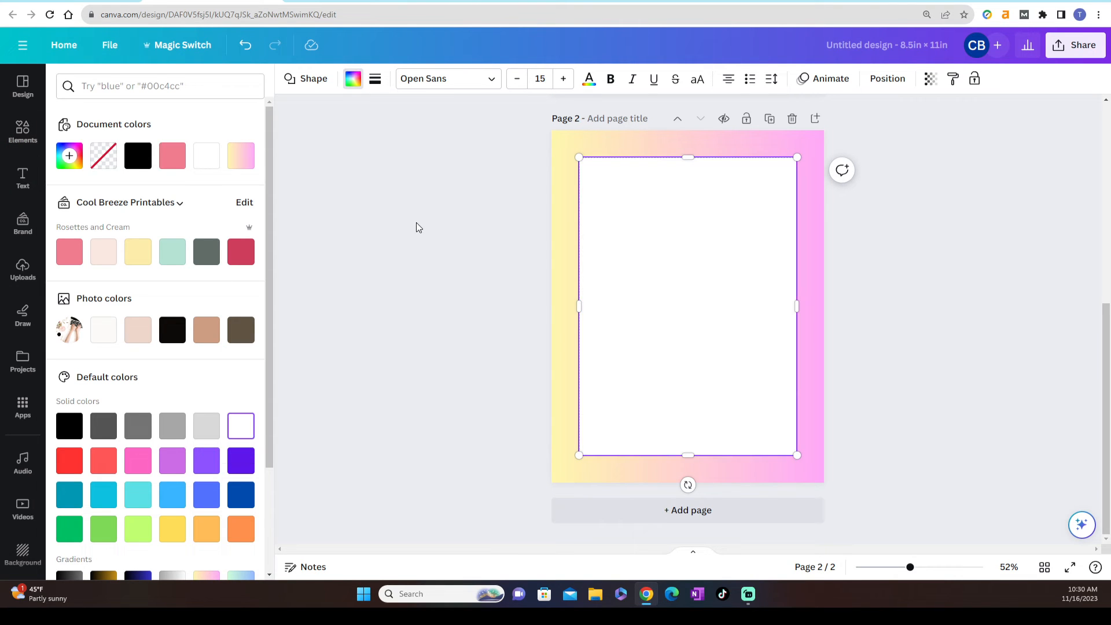
{"action": "left_click", "coordinate": [975, 79]}
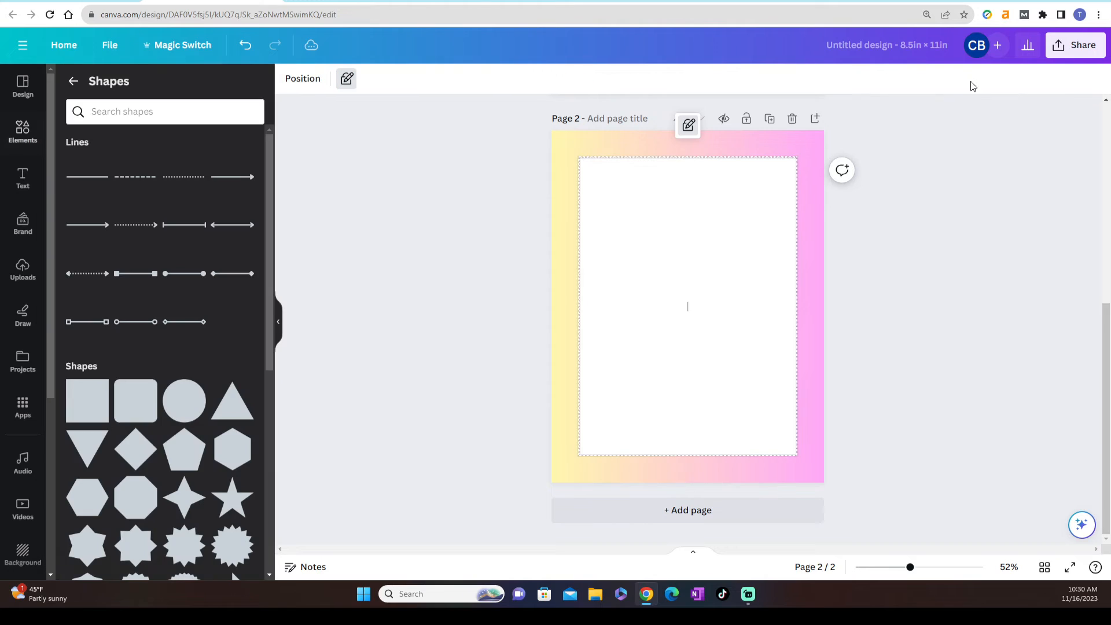
{"action": "left_click", "coordinate": [921, 253]}
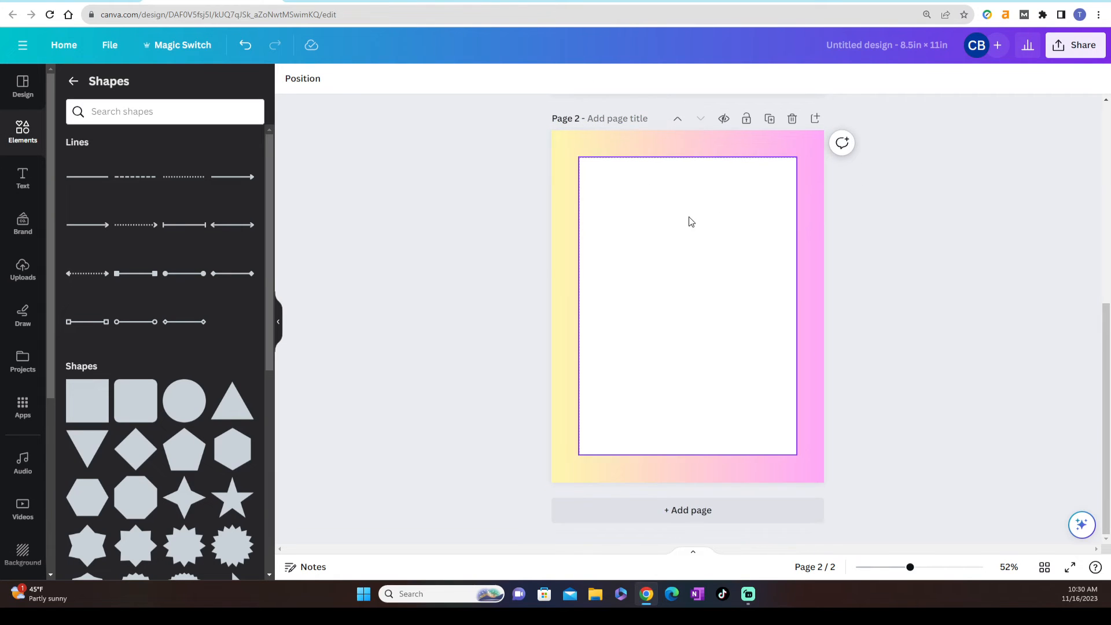
Recolor the page 2 background with the dark red Rosettes and Cream brand color, and reset it to white
{"action": "left_click", "coordinate": [581, 146]}
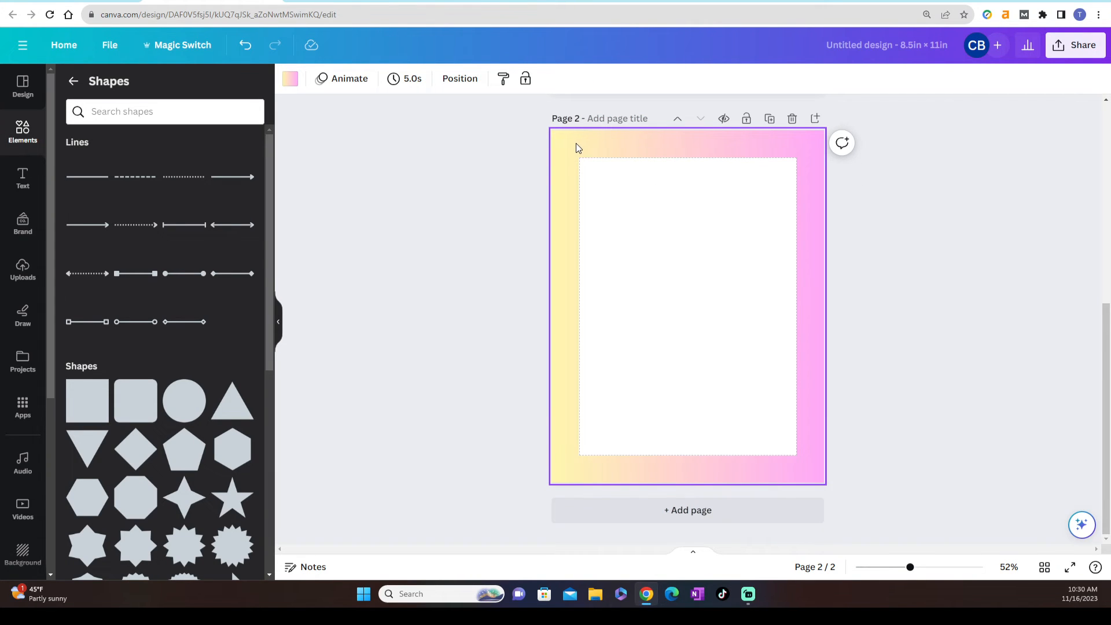
{"action": "left_click", "coordinate": [289, 81]}
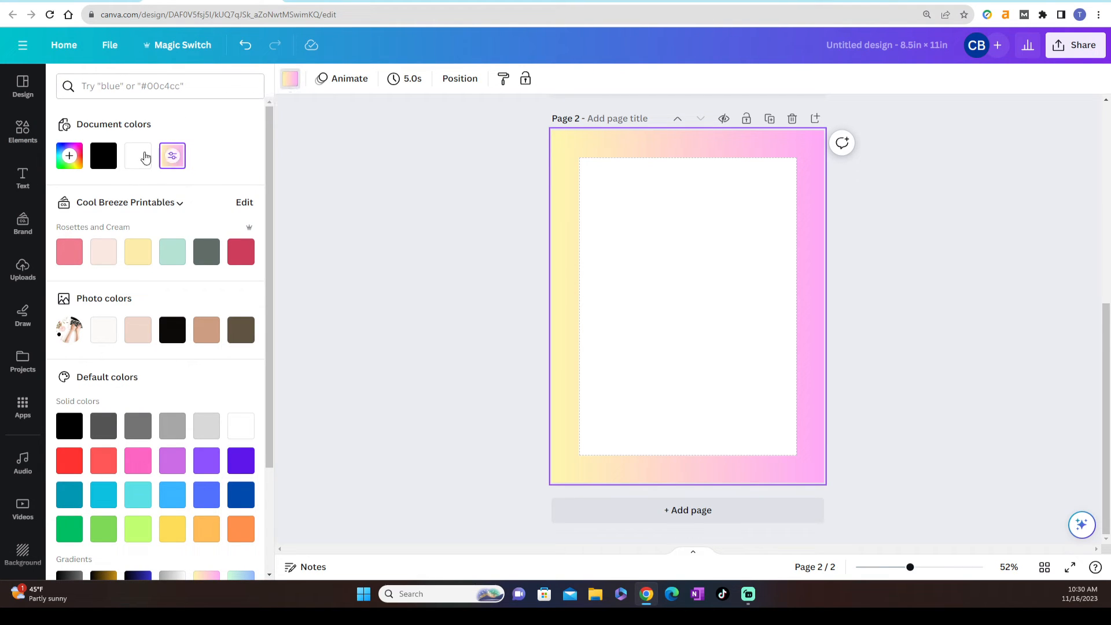
{"action": "left_click", "coordinate": [242, 256]}
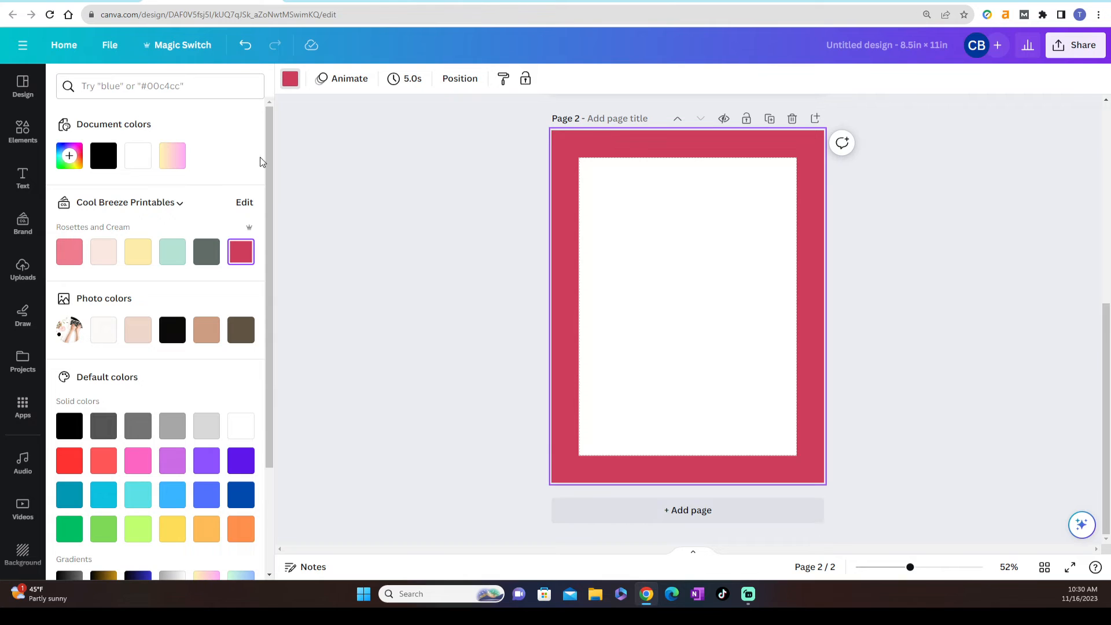
{"action": "left_click", "coordinate": [243, 430]}
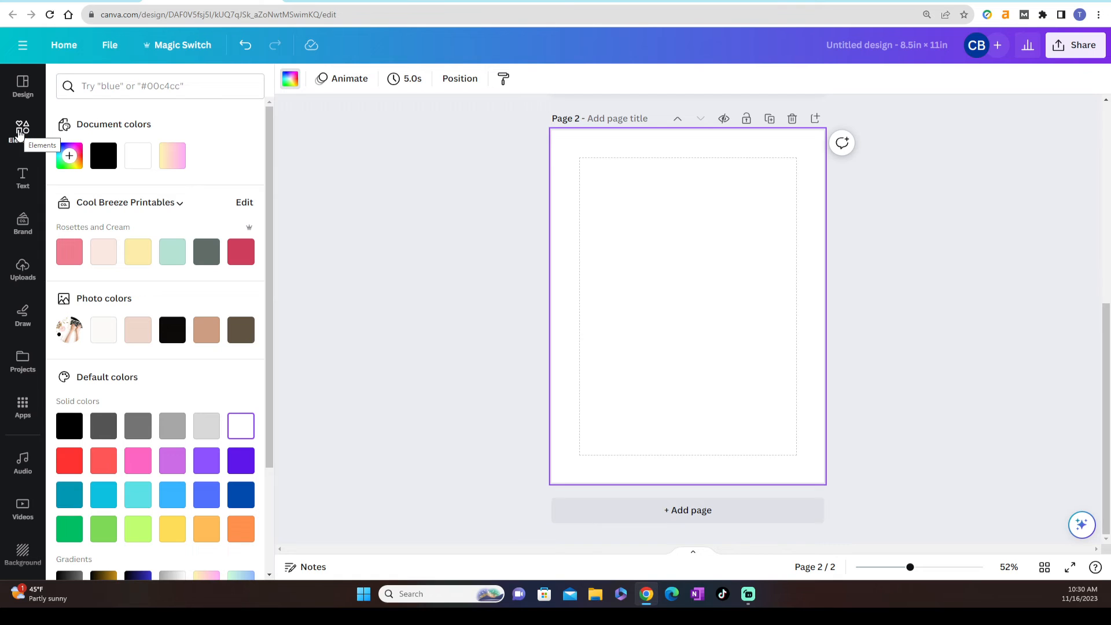
Apply the blue, purple and orange brushstroke image from the Patterns backgrounds as the page 2 background
{"action": "left_click", "coordinate": [22, 131]}
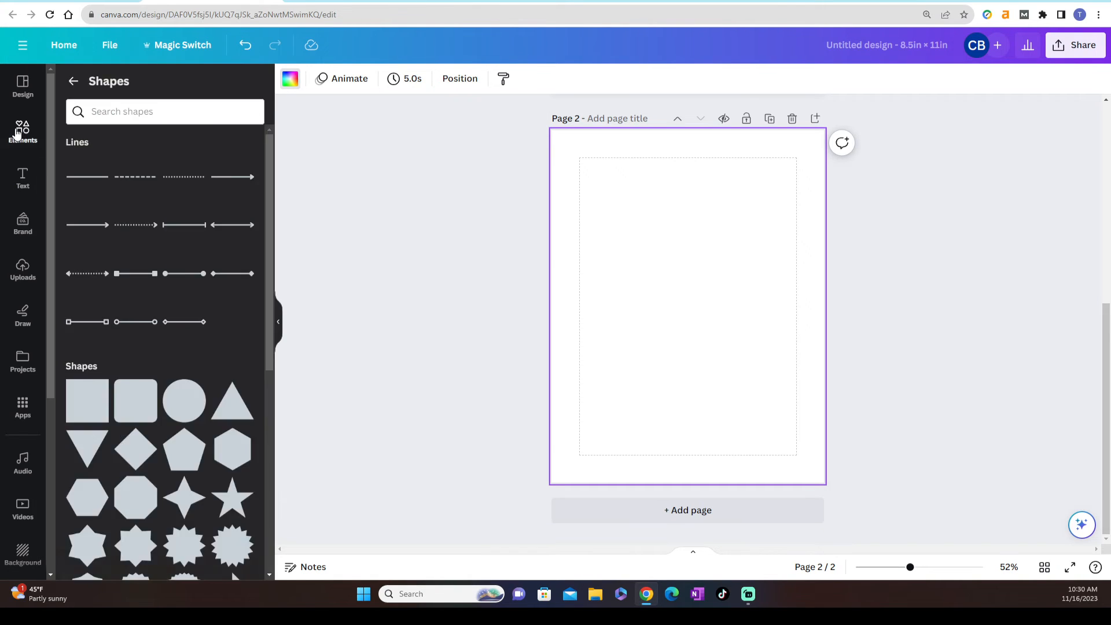
{"action": "left_click", "coordinate": [17, 132]}
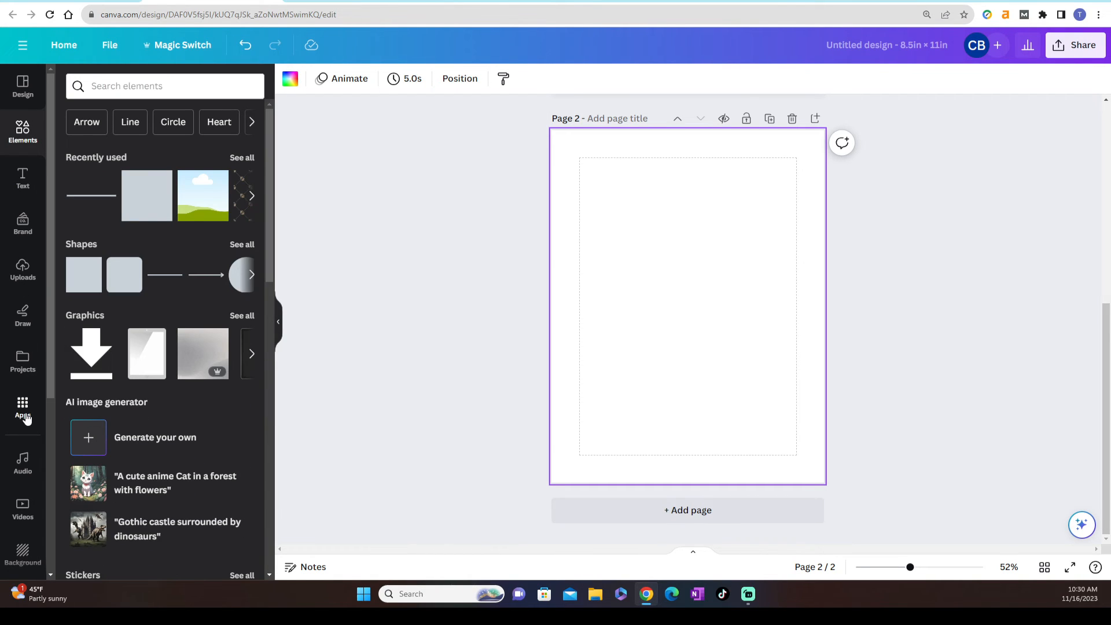
{"action": "scroll", "coordinate": [24, 418], "scroll_direction": "down", "scroll_amount": 3}
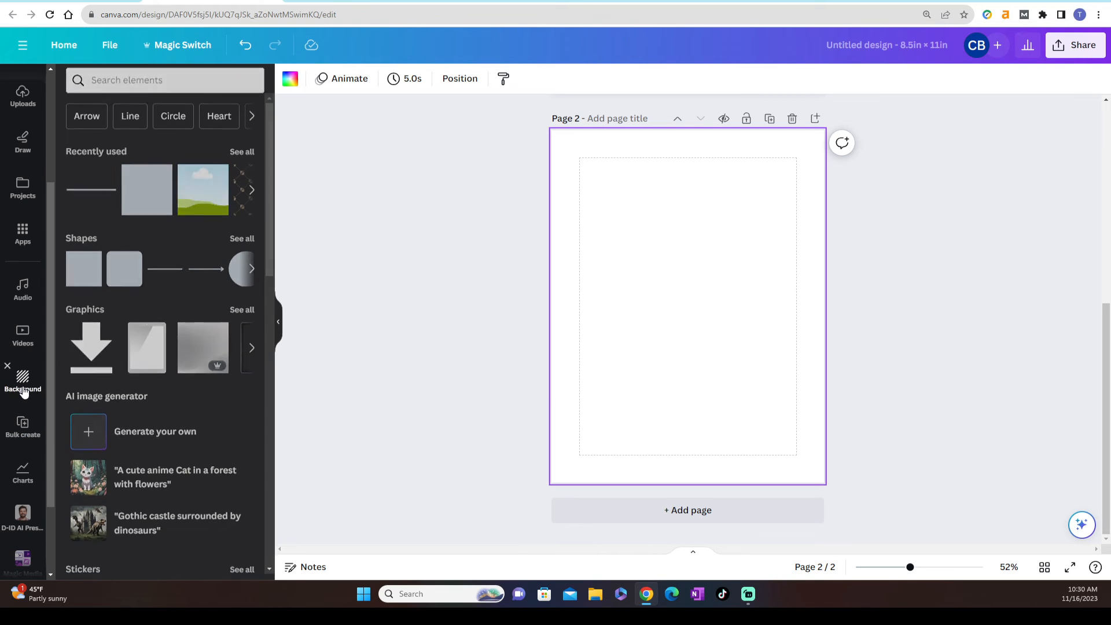
{"action": "left_click", "coordinate": [24, 392]}
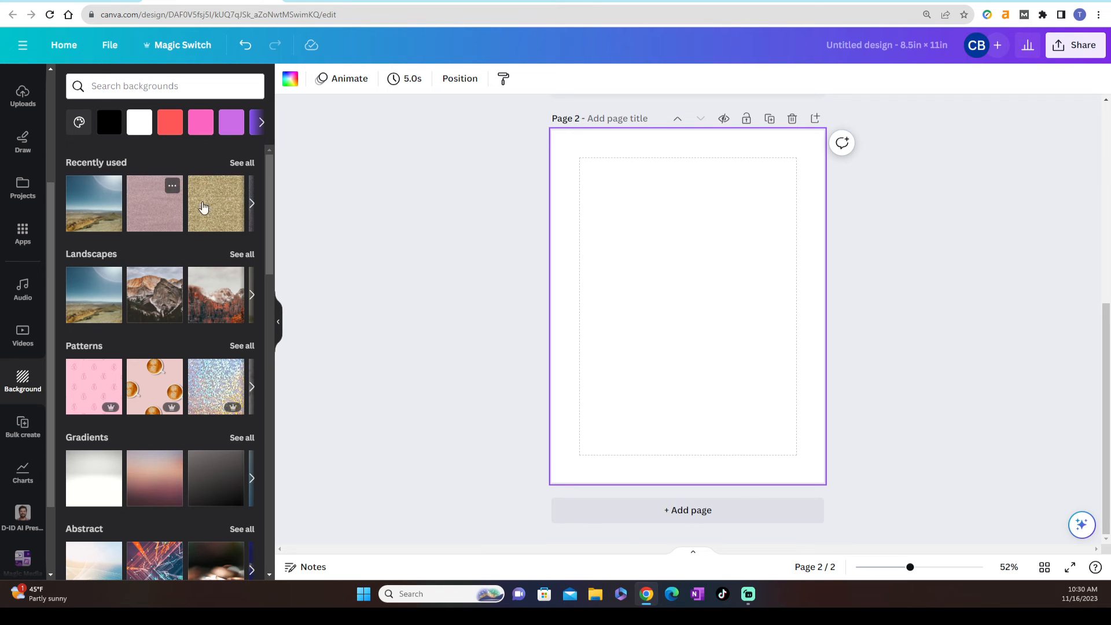
{"action": "scroll", "coordinate": [221, 384], "scroll_direction": "down", "scroll_amount": 3}
{"action": "scroll", "coordinate": [221, 391], "scroll_direction": "down", "scroll_amount": 3}
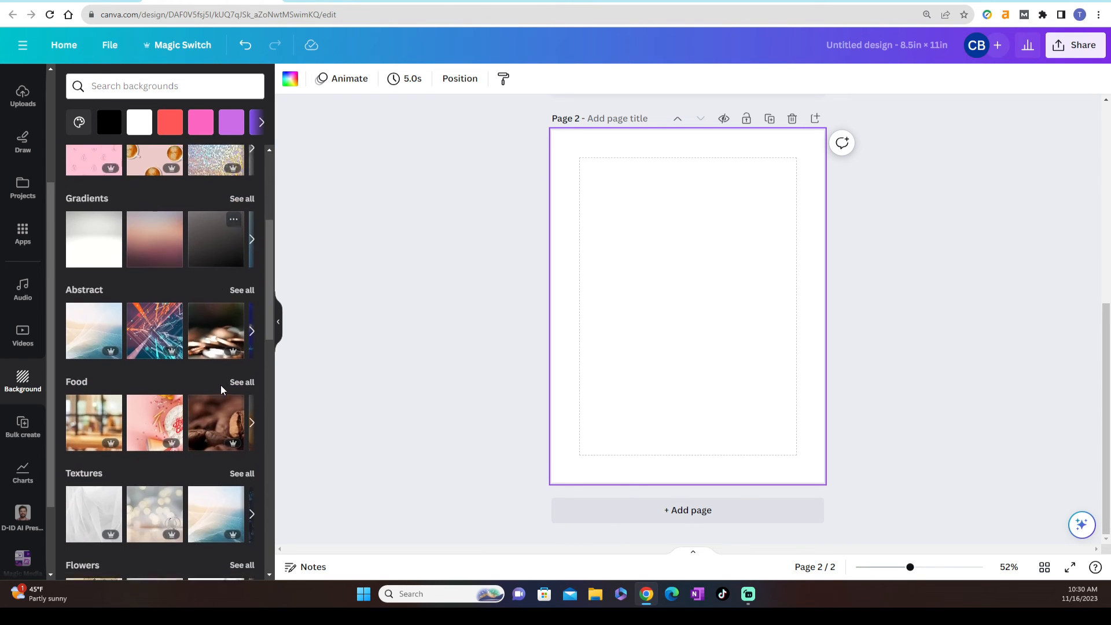
{"action": "scroll", "coordinate": [221, 389], "scroll_direction": "down", "scroll_amount": 2}
{"action": "scroll", "coordinate": [220, 389], "scroll_direction": "up", "scroll_amount": 8}
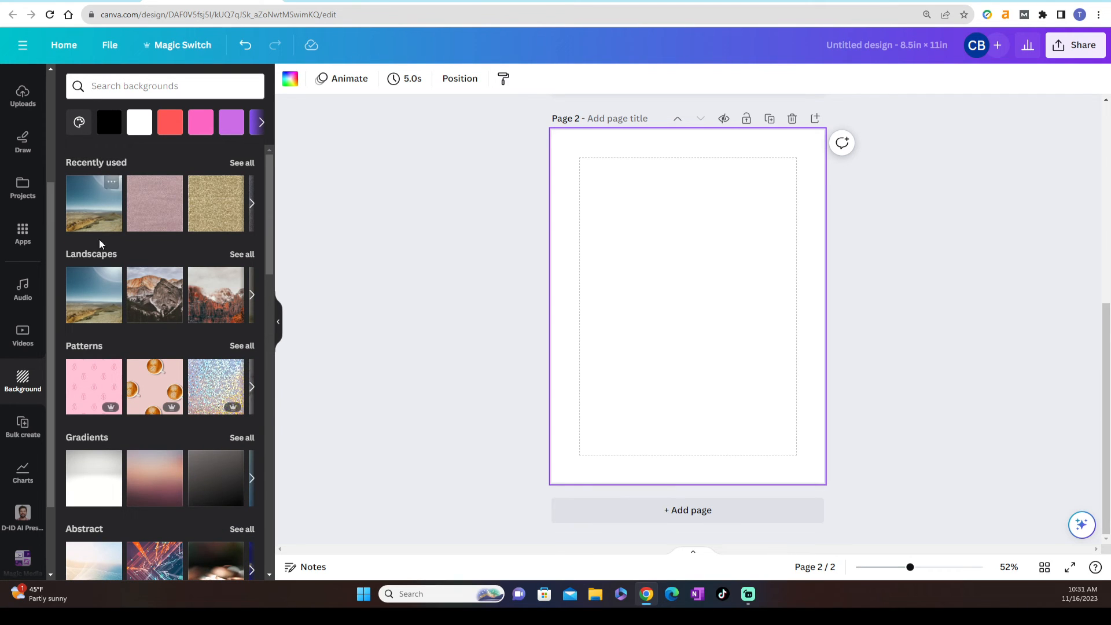
{"action": "scroll", "coordinate": [133, 341], "scroll_direction": "down", "scroll_amount": 1}
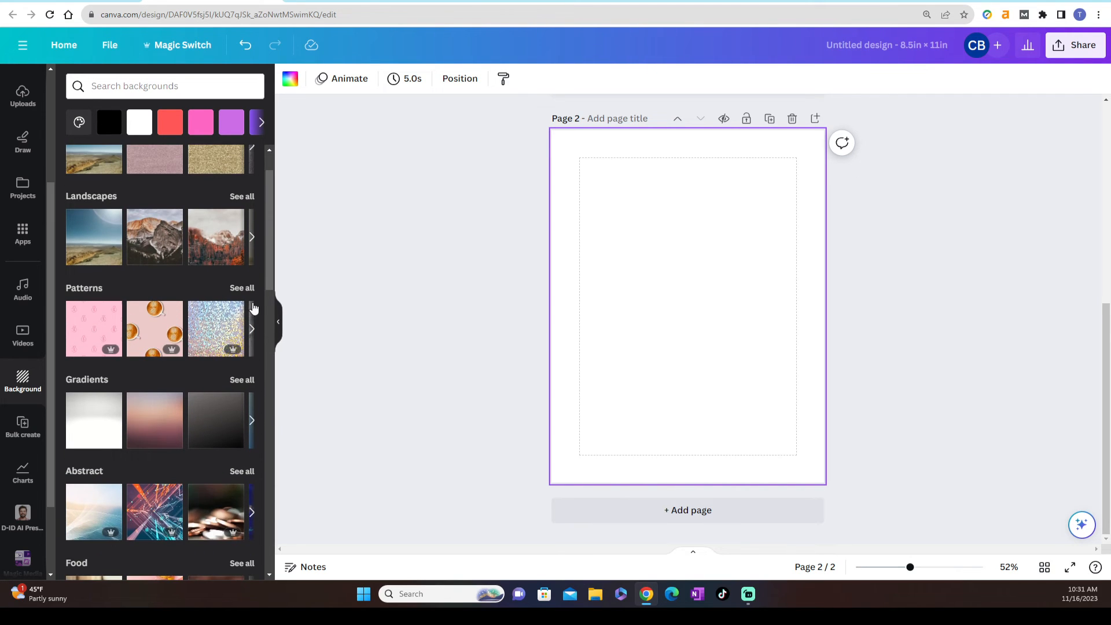
{"action": "left_click", "coordinate": [242, 288]}
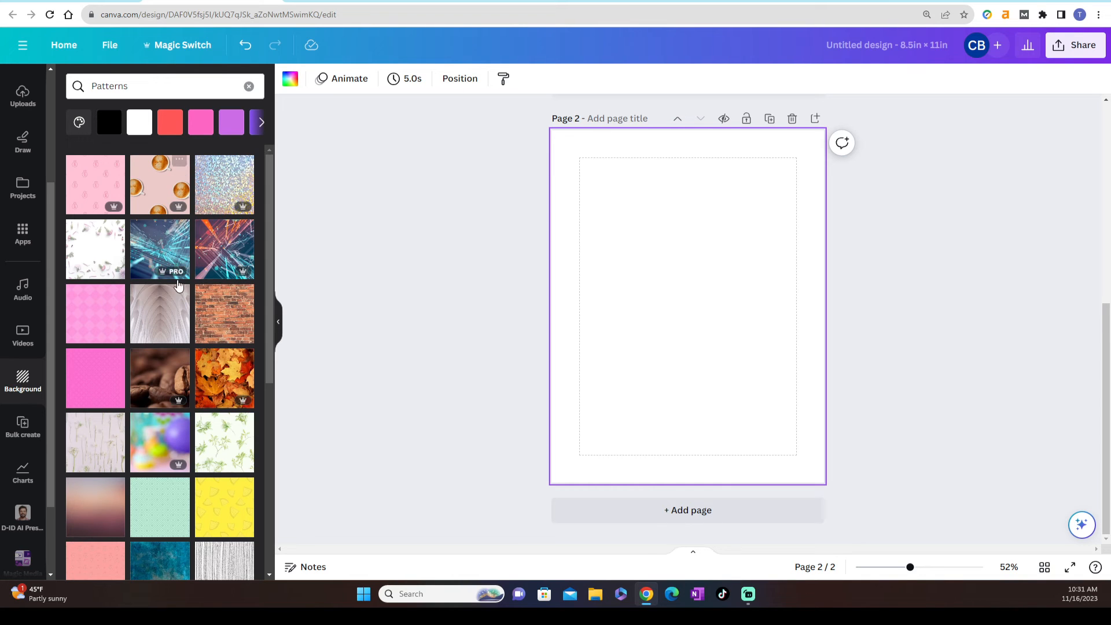
{"action": "scroll", "coordinate": [175, 294], "scroll_direction": "down", "scroll_amount": 5}
{"action": "scroll", "coordinate": [175, 294], "scroll_direction": "down", "scroll_amount": 4}
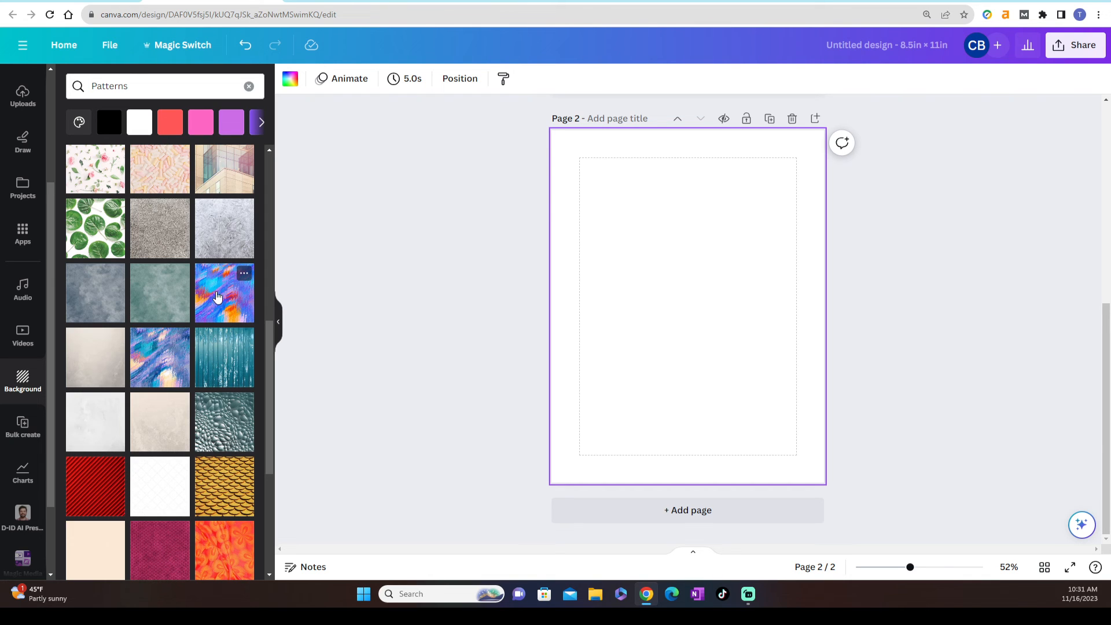
{"action": "left_click", "coordinate": [222, 300]}
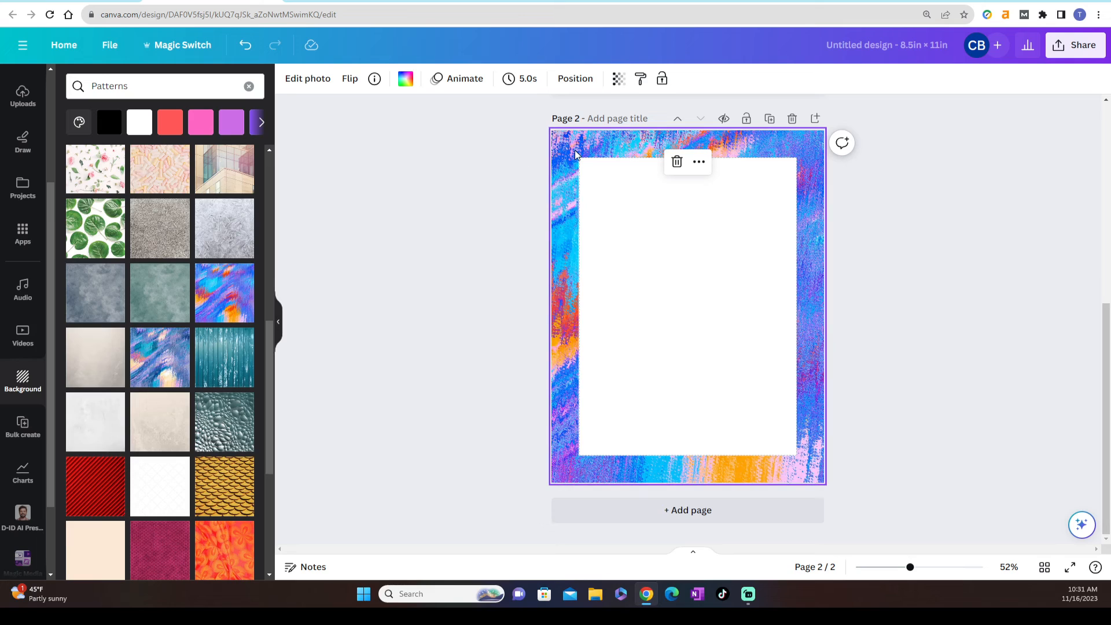
{"action": "left_click", "coordinate": [447, 255]}
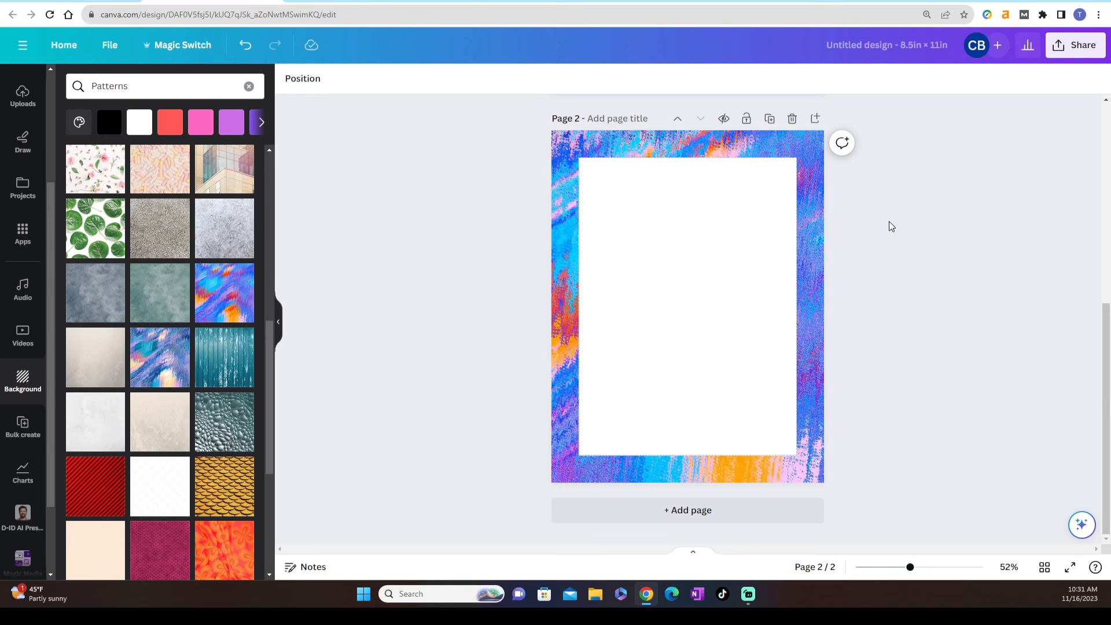
{"action": "scroll", "coordinate": [890, 221], "scroll_direction": "up", "scroll_amount": 4}
{"action": "scroll", "coordinate": [890, 221], "scroll_direction": "down", "scroll_amount": 2}
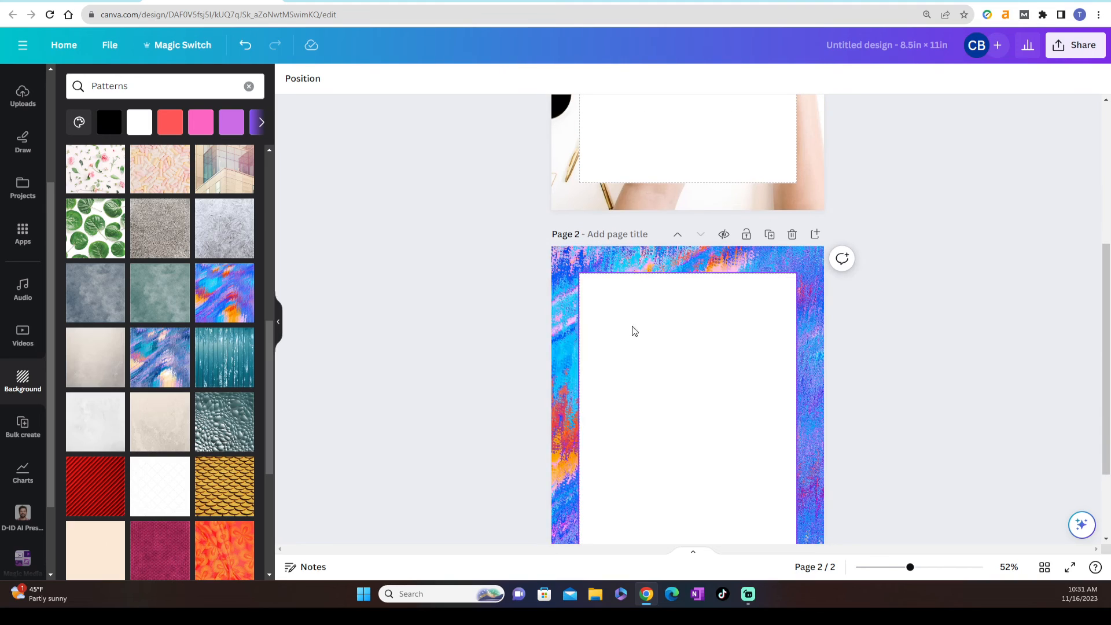
{"action": "scroll", "coordinate": [947, 272], "scroll_direction": "down", "scroll_amount": 3}
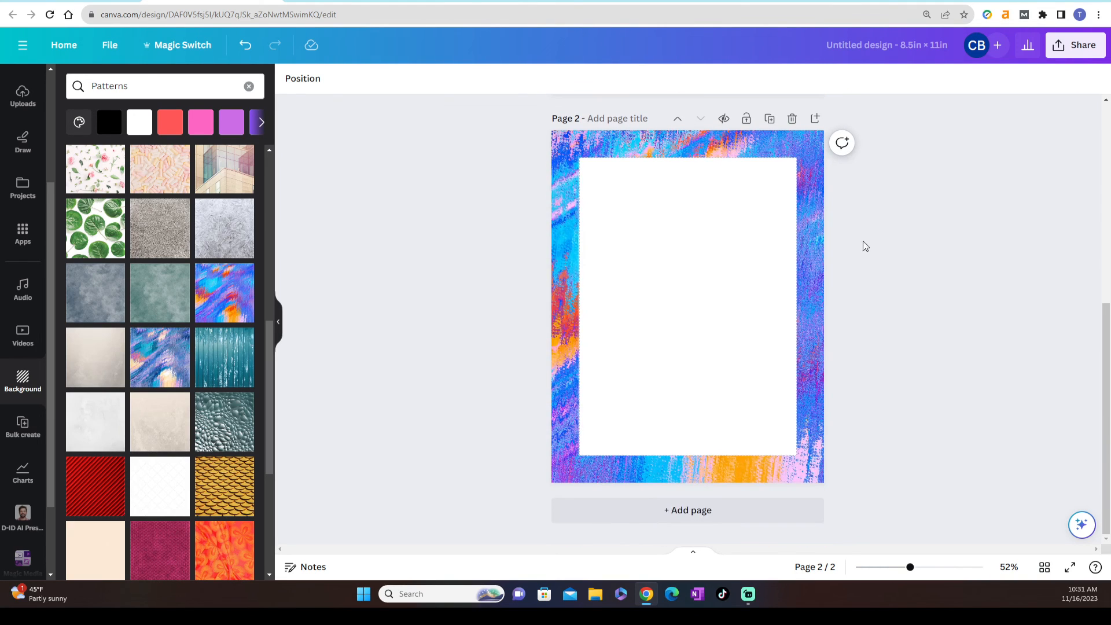
Try slightly reducing the opacity of the page 2 brushstroke background image through its Transparency setting
{"action": "left_click", "coordinate": [821, 193]}
{"action": "left_click", "coordinate": [619, 79]}
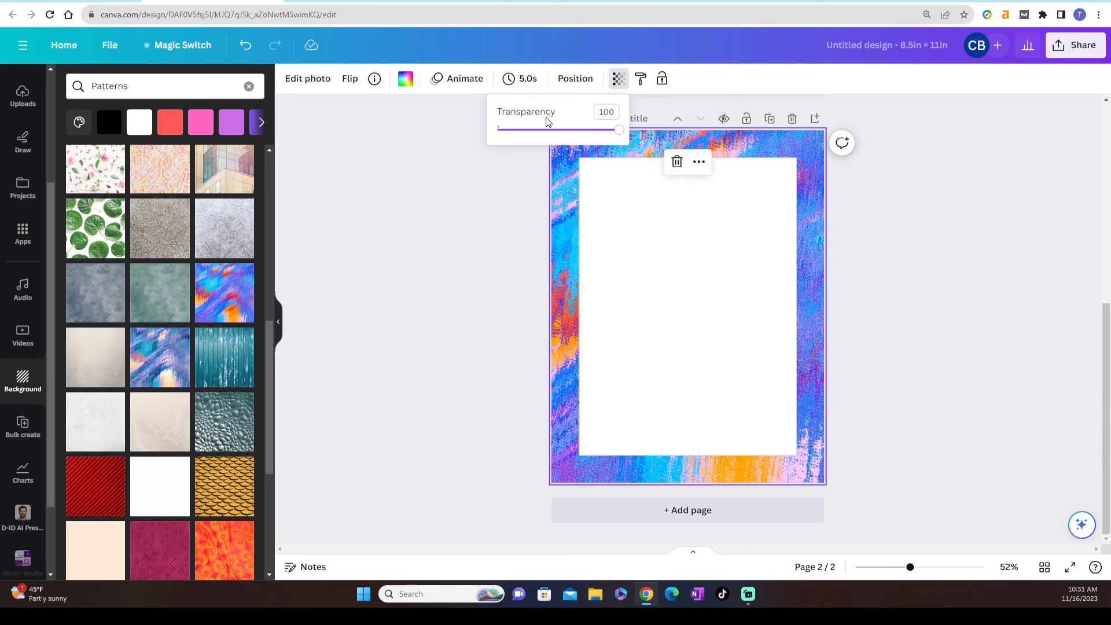
{"action": "mouse_move", "coordinate": [620, 133]}
{"action": "left_mouse_down"}
{"action": "mouse_move", "coordinate": [572, 136]}
{"action": "mouse_move", "coordinate": [615, 135]}
{"action": "left_mouse_up"}
{"action": "left_click", "coordinate": [553, 160]}
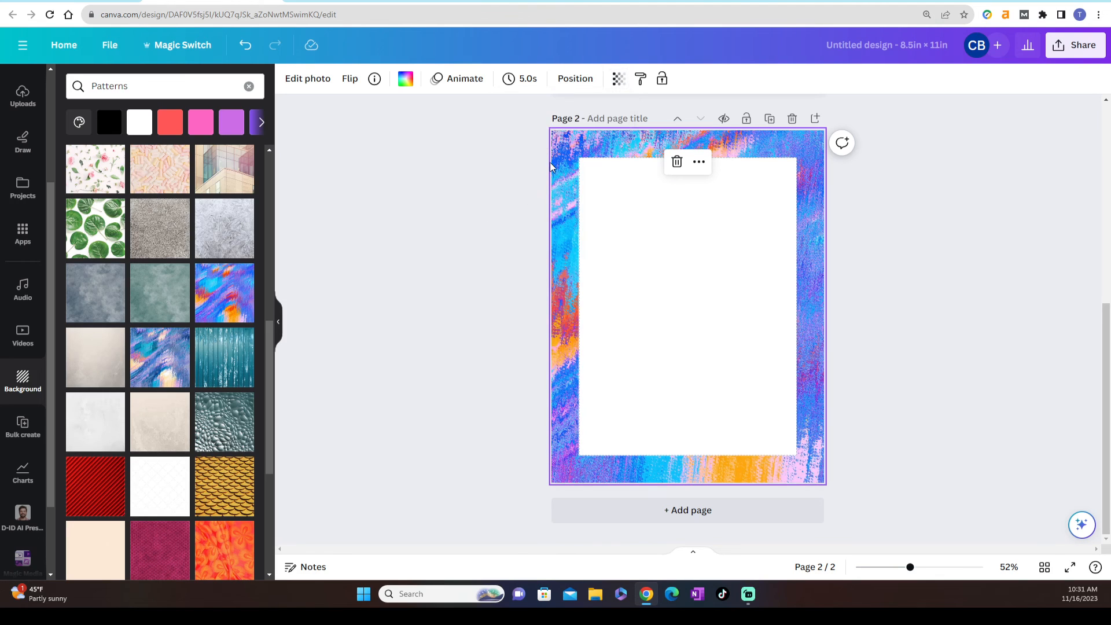
Try the Soft filters Aura and Hazel on the page 2 background image, and apply the Vivid filter Eldar
{"action": "left_click", "coordinate": [309, 84]}
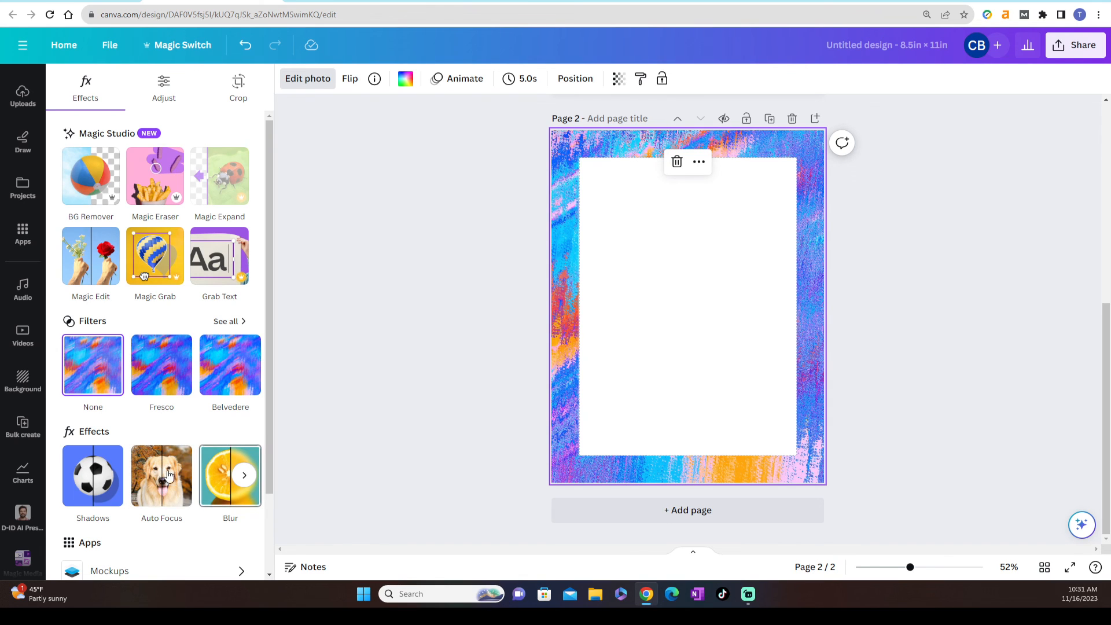
{"action": "left_click", "coordinate": [227, 322]}
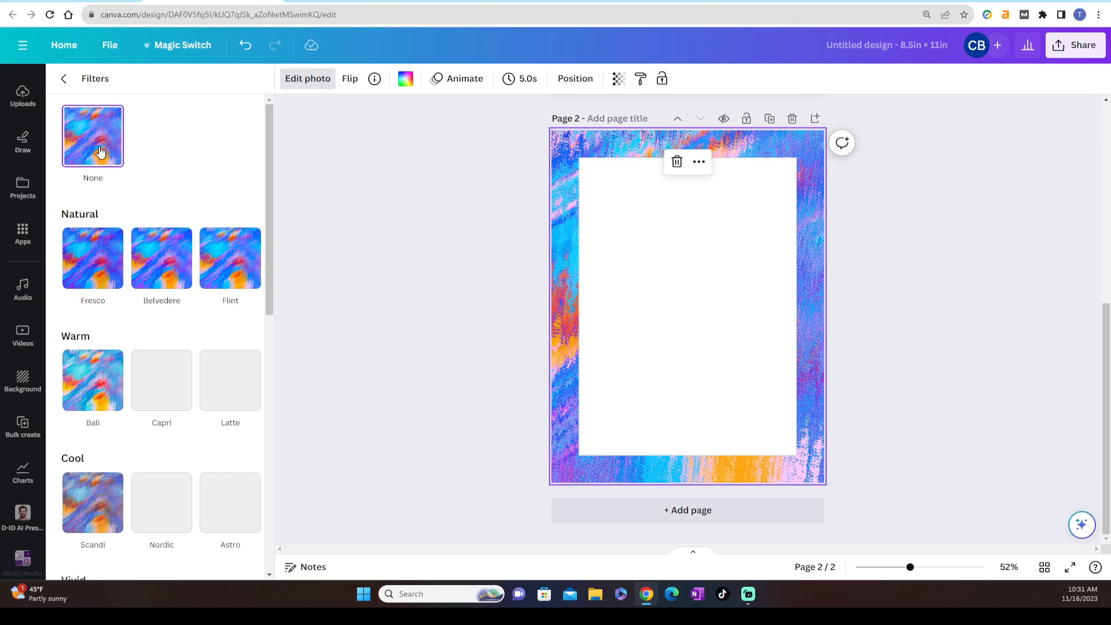
{"action": "scroll", "coordinate": [177, 132], "scroll_direction": "down", "scroll_amount": 5}
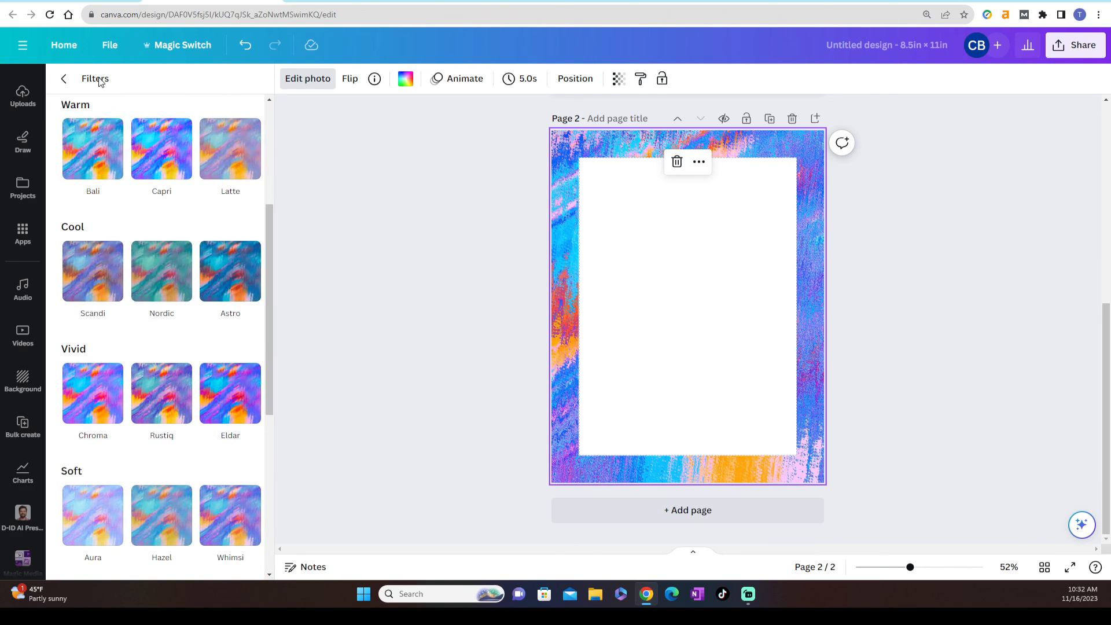
{"action": "scroll", "coordinate": [145, 191], "scroll_direction": "down", "scroll_amount": 1}
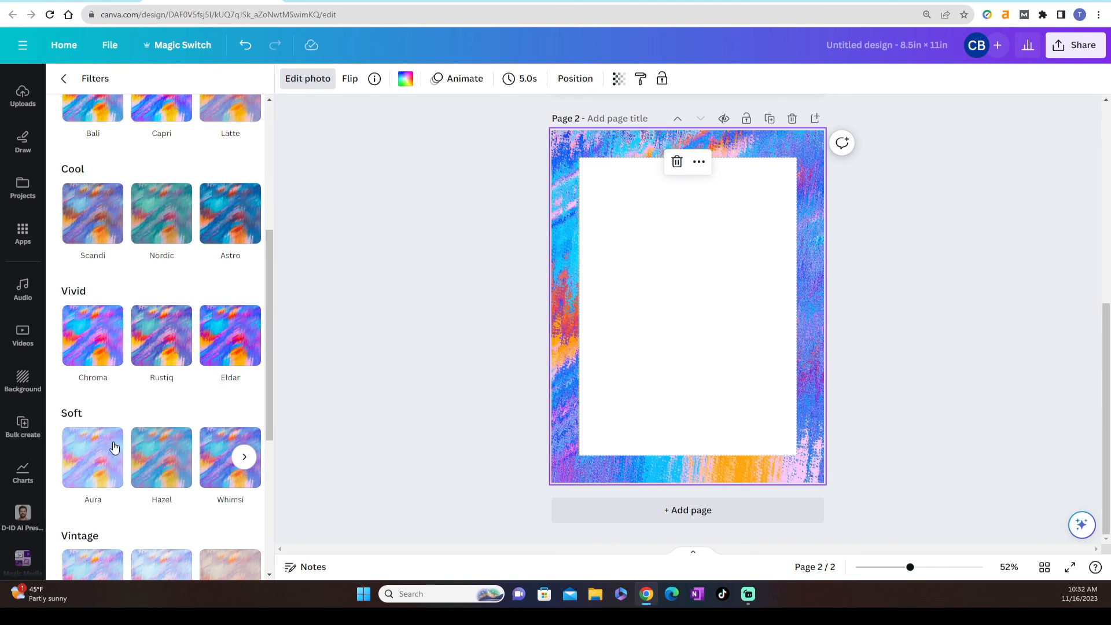
{"action": "left_click", "coordinate": [96, 457]}
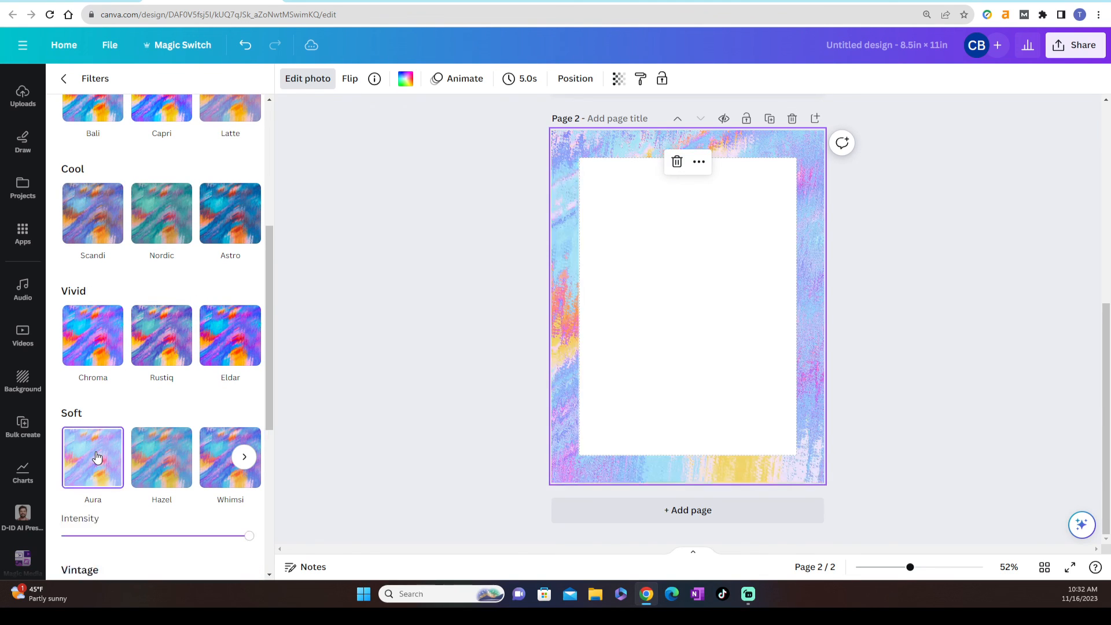
{"action": "left_click", "coordinate": [155, 457]}
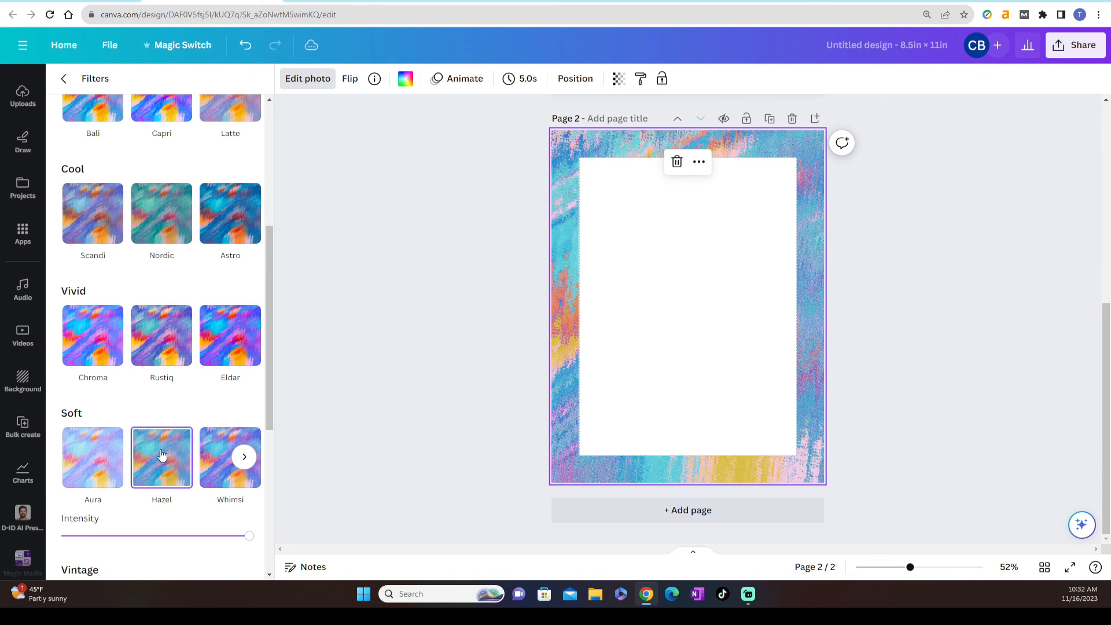
{"action": "left_click", "coordinate": [225, 345]}
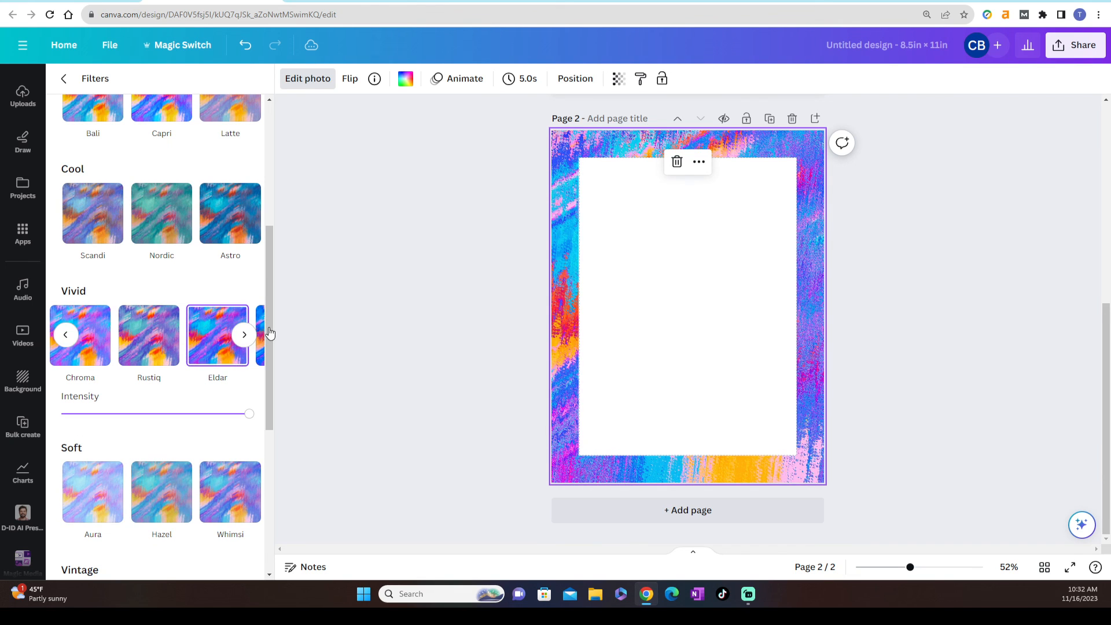
{"action": "left_click", "coordinate": [64, 78]}
{"action": "left_click", "coordinate": [396, 203]}
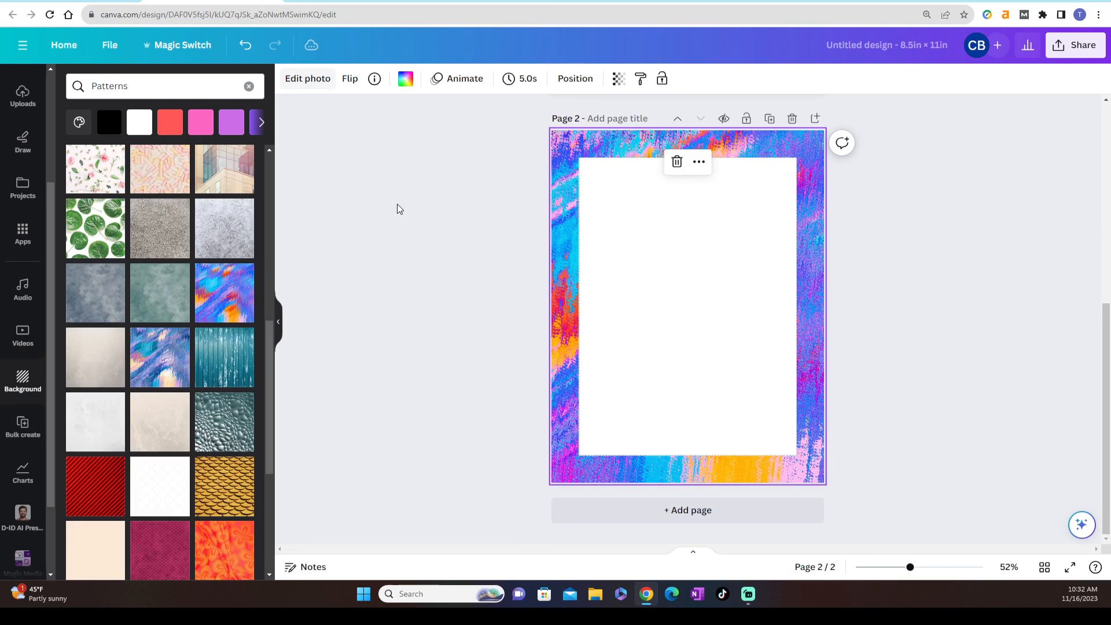
{"action": "left_click", "coordinate": [478, 327]}
{"action": "scroll", "coordinate": [478, 327], "scroll_direction": "up", "scroll_amount": 6}
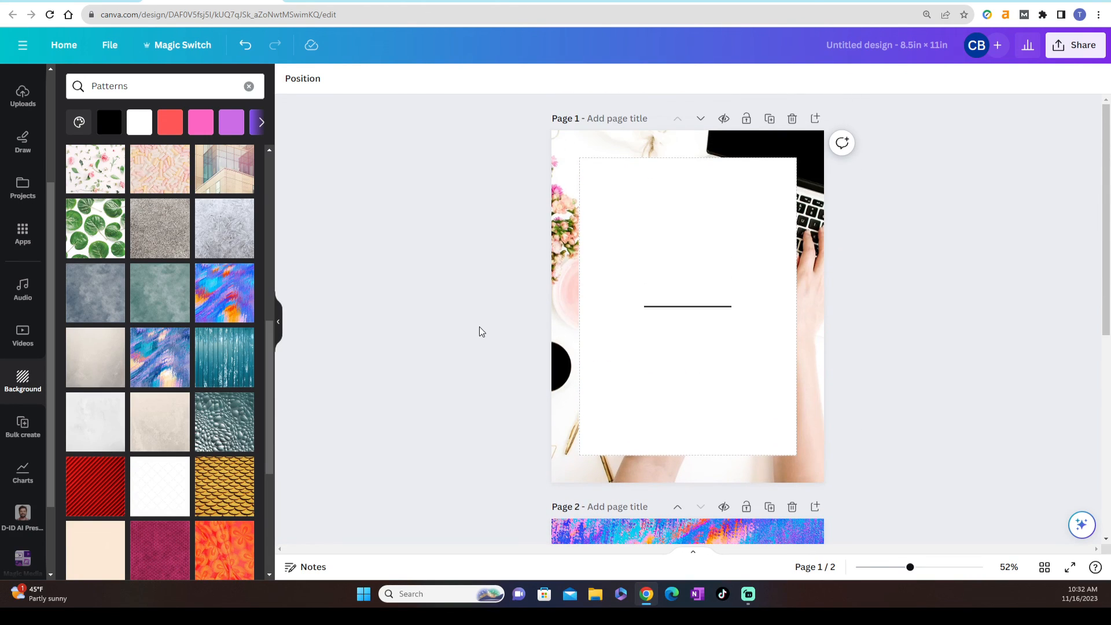